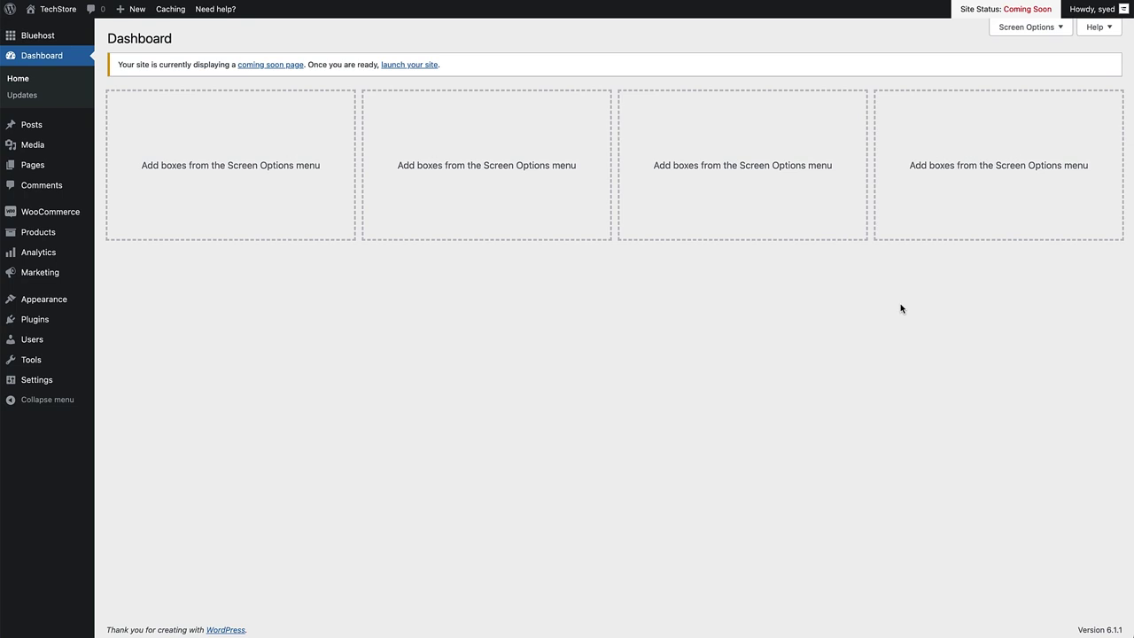
- Search the plugin directory for 'bellows accordion menu', then install and activate Bellows Accordion Menu
mouse_move(61, 321)
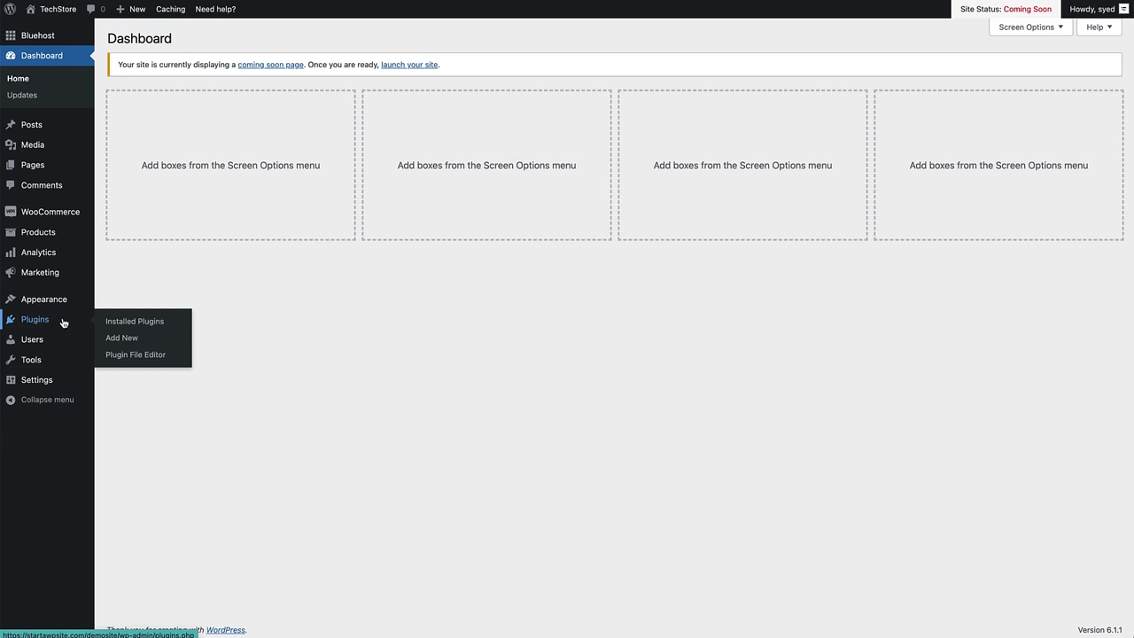
click(133, 340)
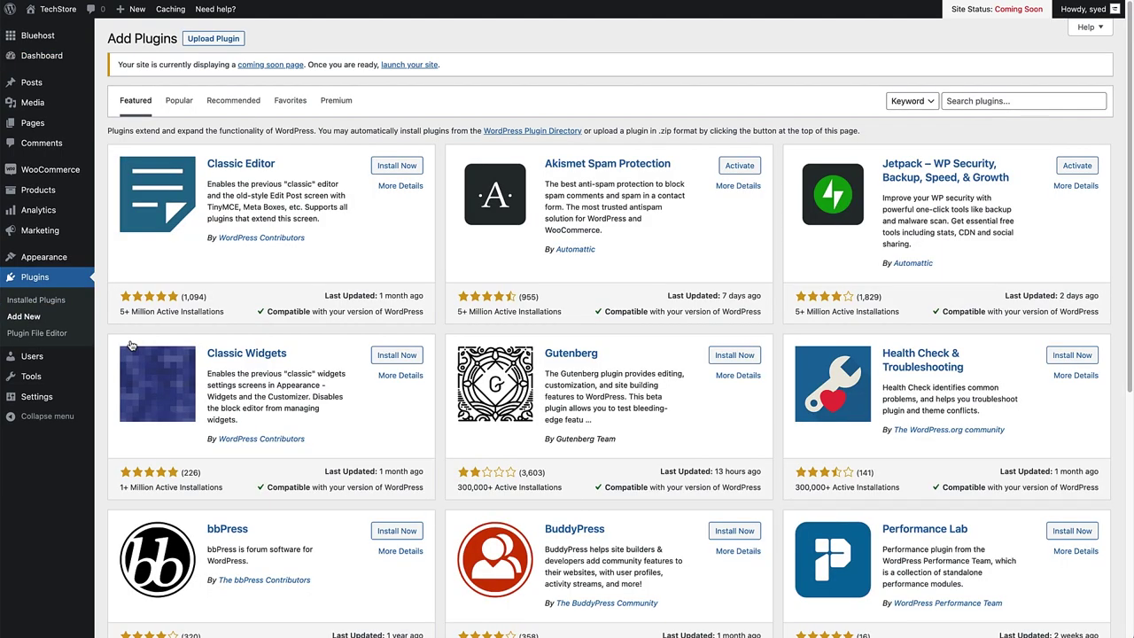
click(1000, 104)
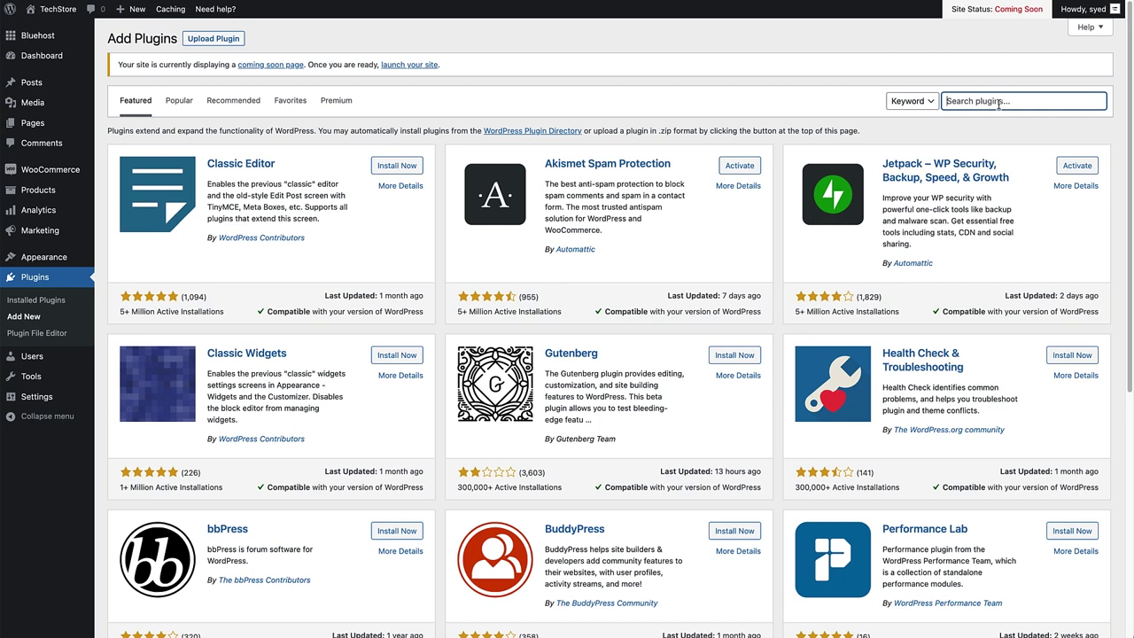
text(bellows accordion menu)
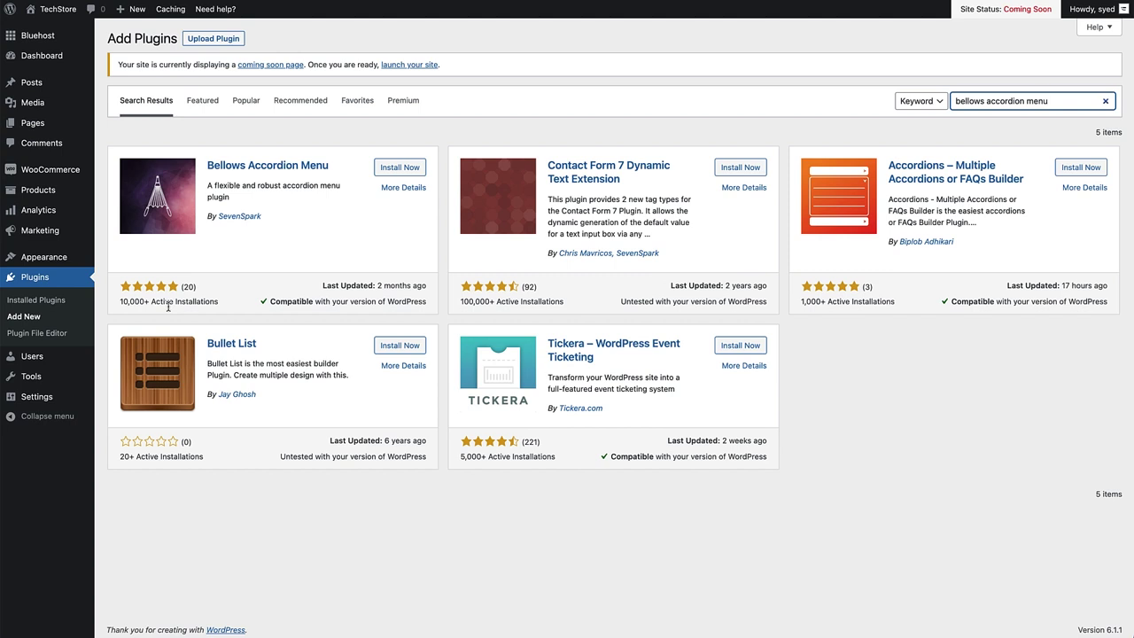
click(385, 176)
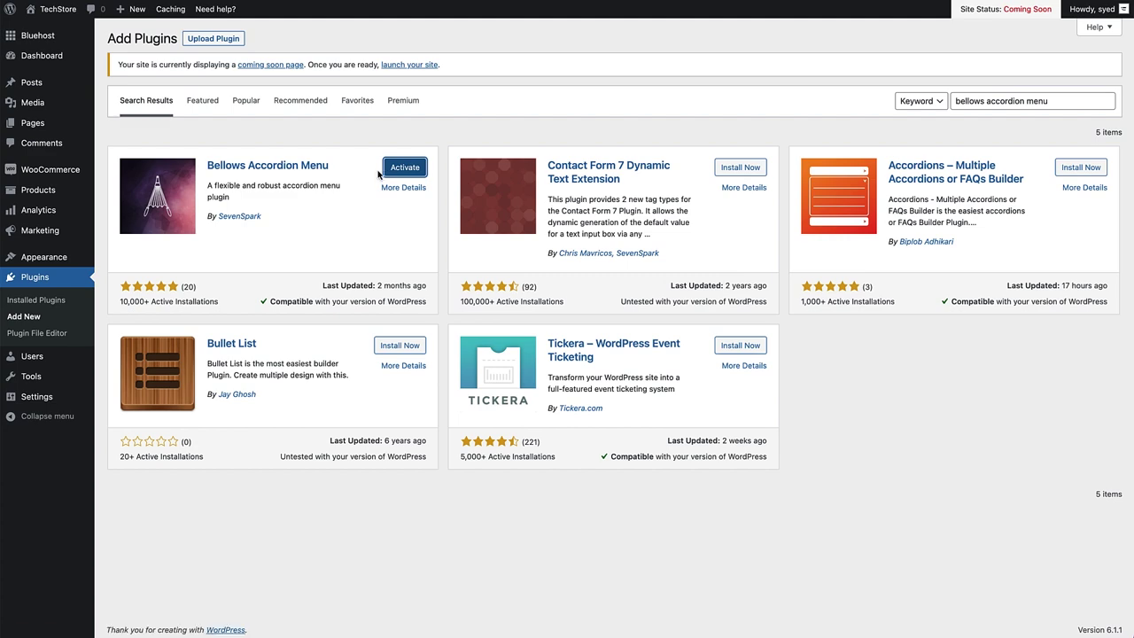
click(394, 171)
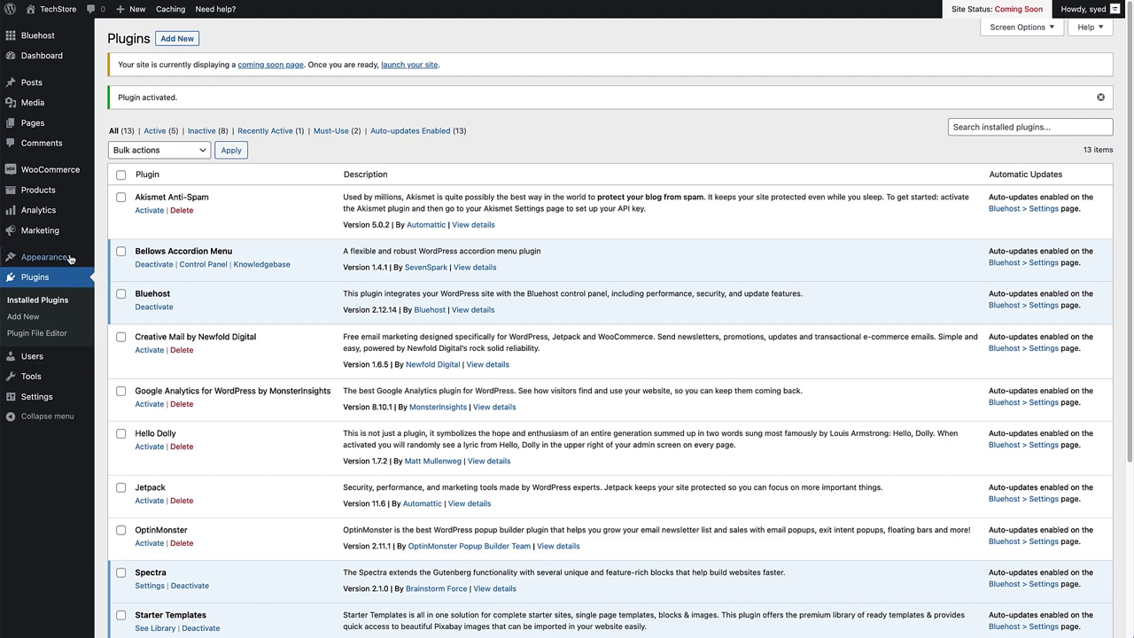
- In Appearance > Menus, create a new menu named 'Collapsible Menu'
mouse_move(45, 258)
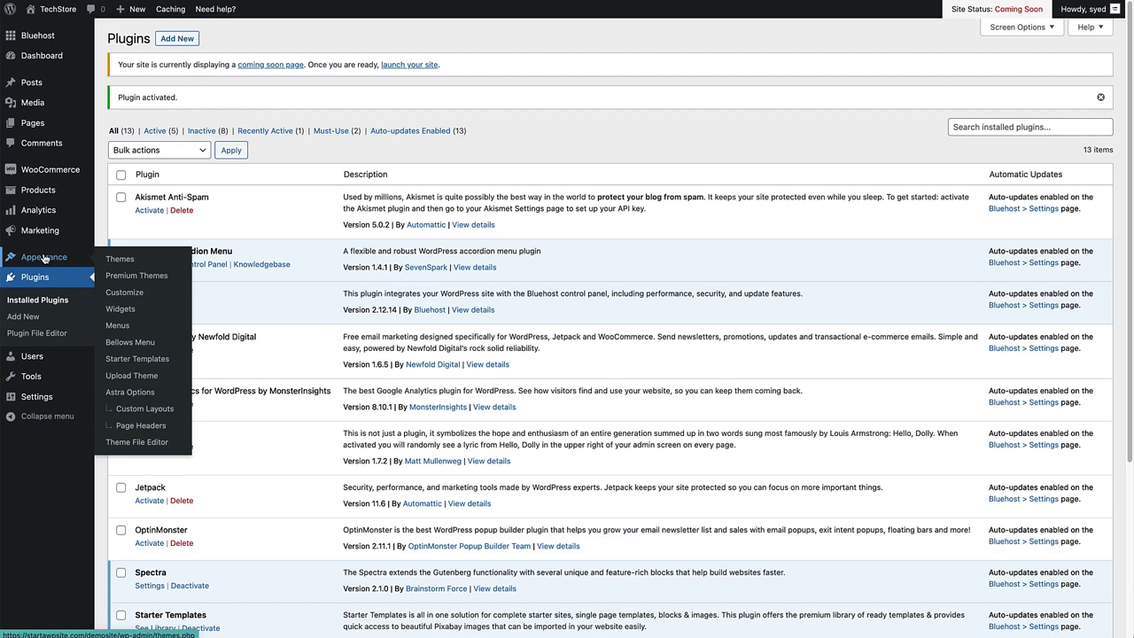
click(122, 328)
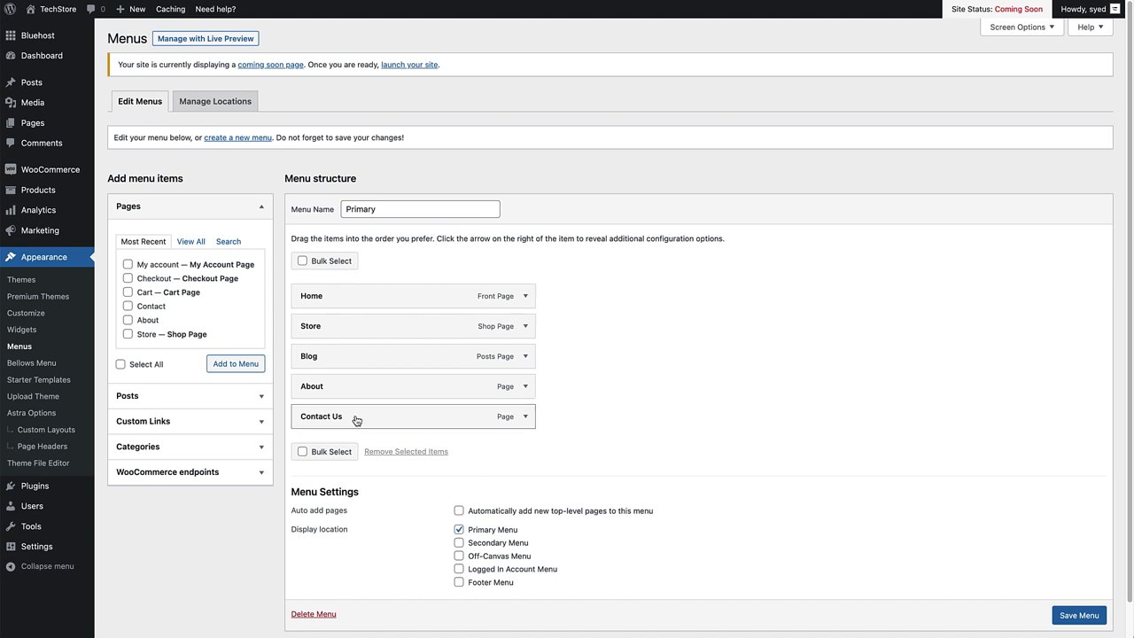
click(239, 138)
click(367, 212)
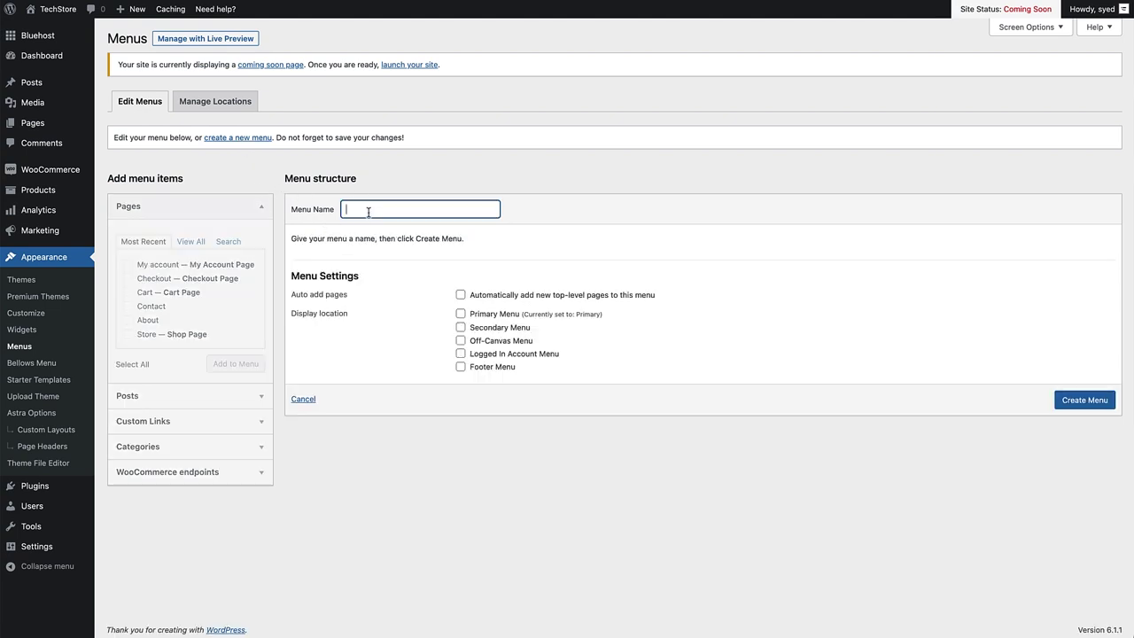
text(Collapsible Menu)
click(1089, 407)
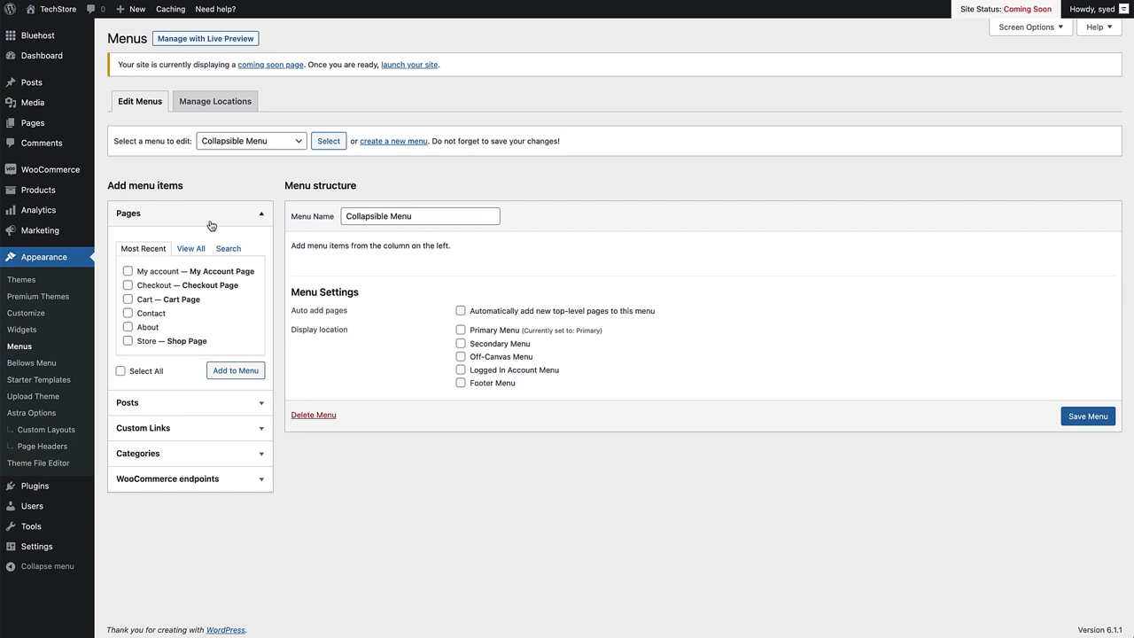
- Add the Home, Blog, Cart, Checkout, Contact, My account and Store pages to the menu
click(192, 250)
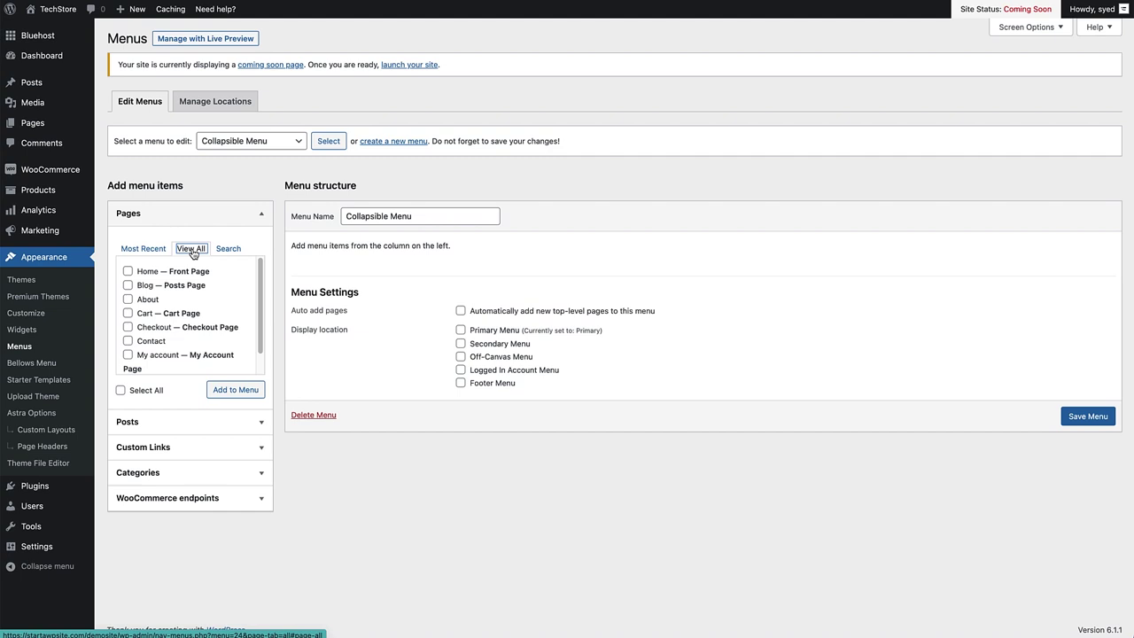
click(127, 272)
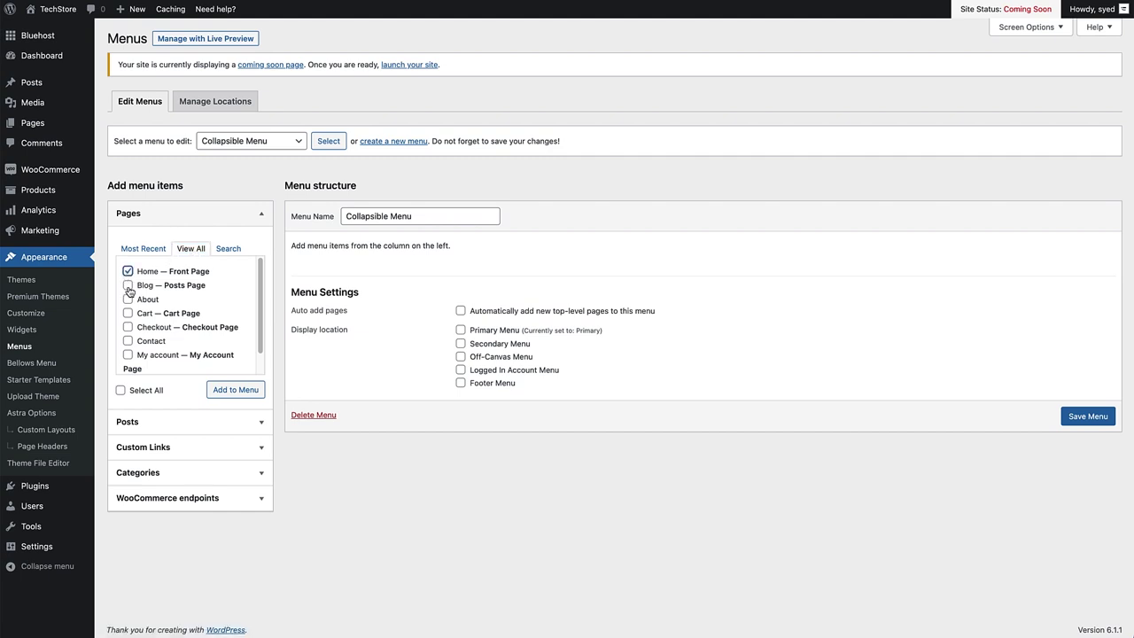
click(128, 286)
click(128, 313)
click(128, 327)
click(127, 341)
click(128, 355)
scroll(253, 336, down, 1)
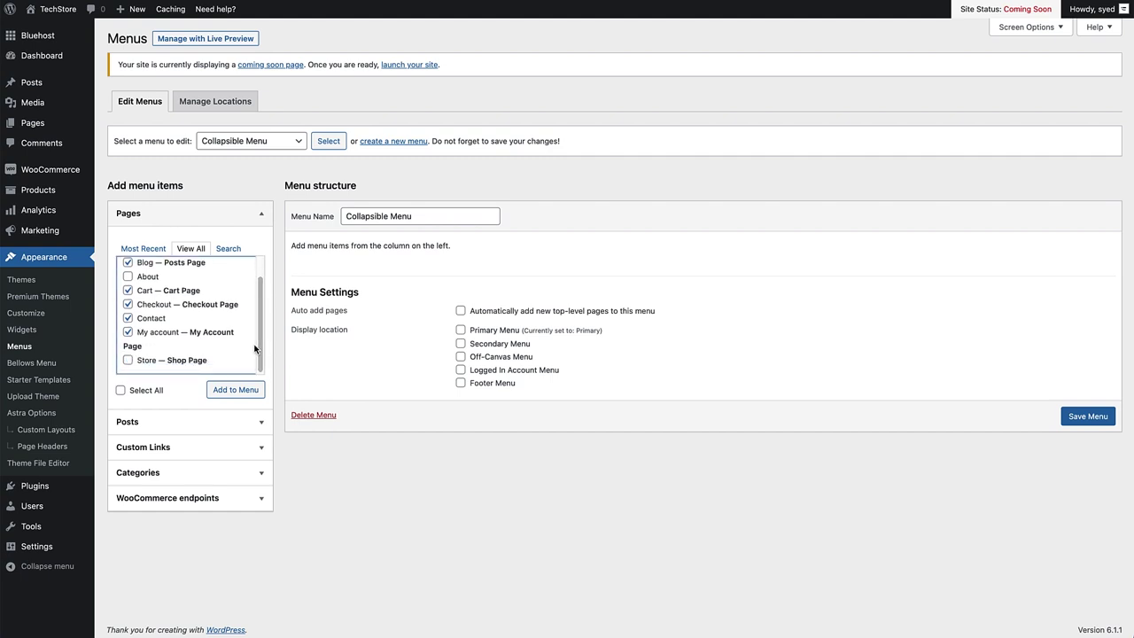
click(127, 360)
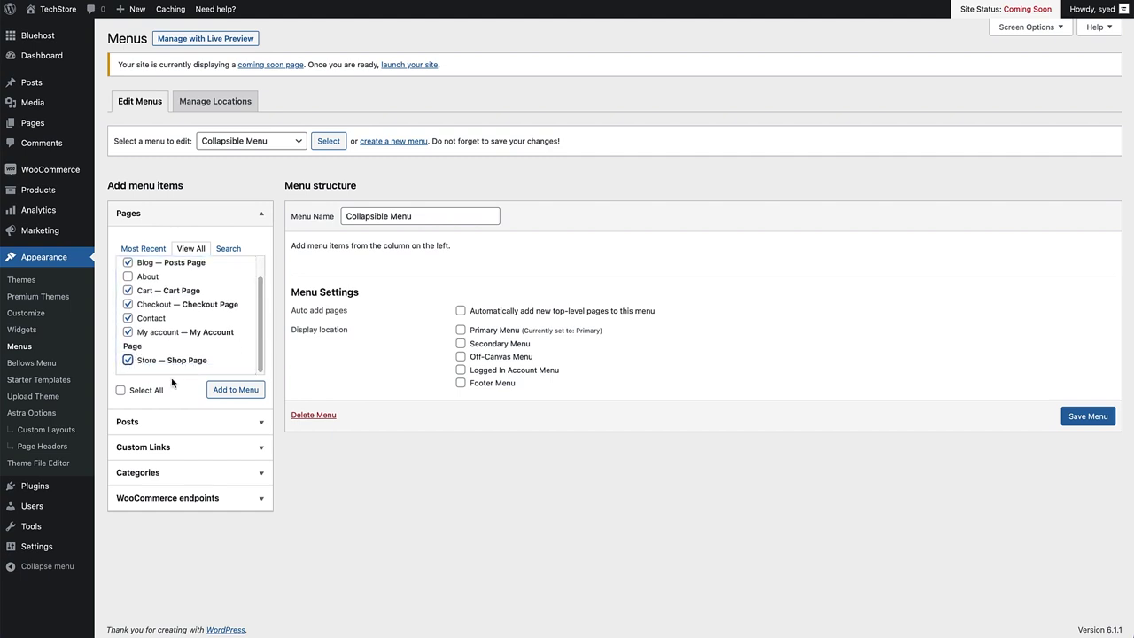
click(230, 394)
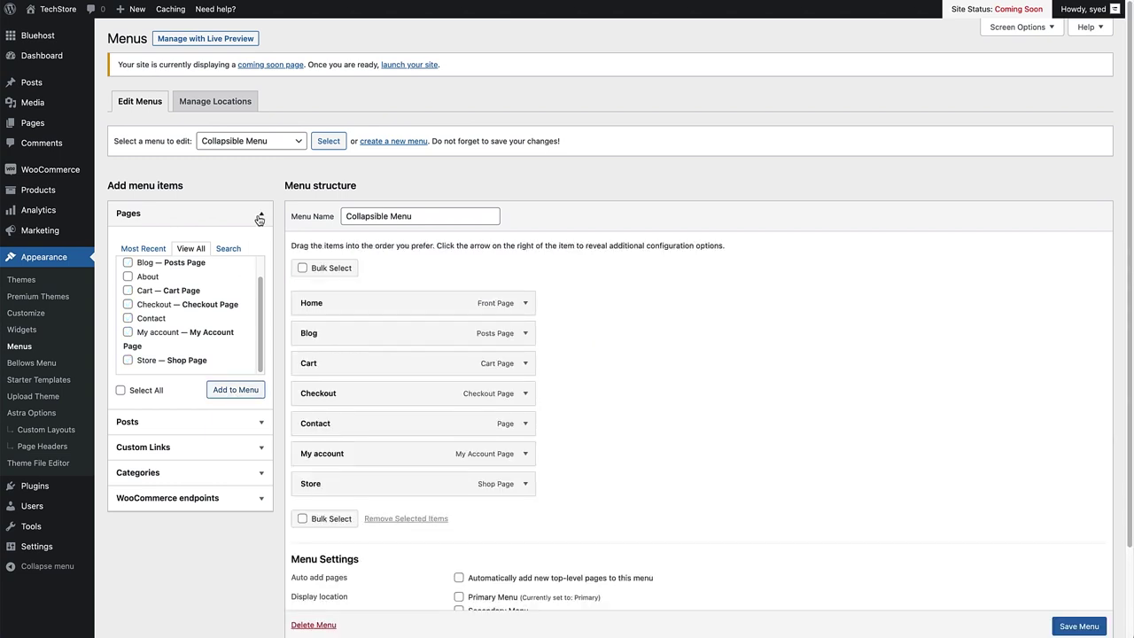
- Add the posts 'The Top 7 Desktop Speakers For Video' and 'Where Are We? The Future of Gaming Now'
click(259, 217)
click(258, 241)
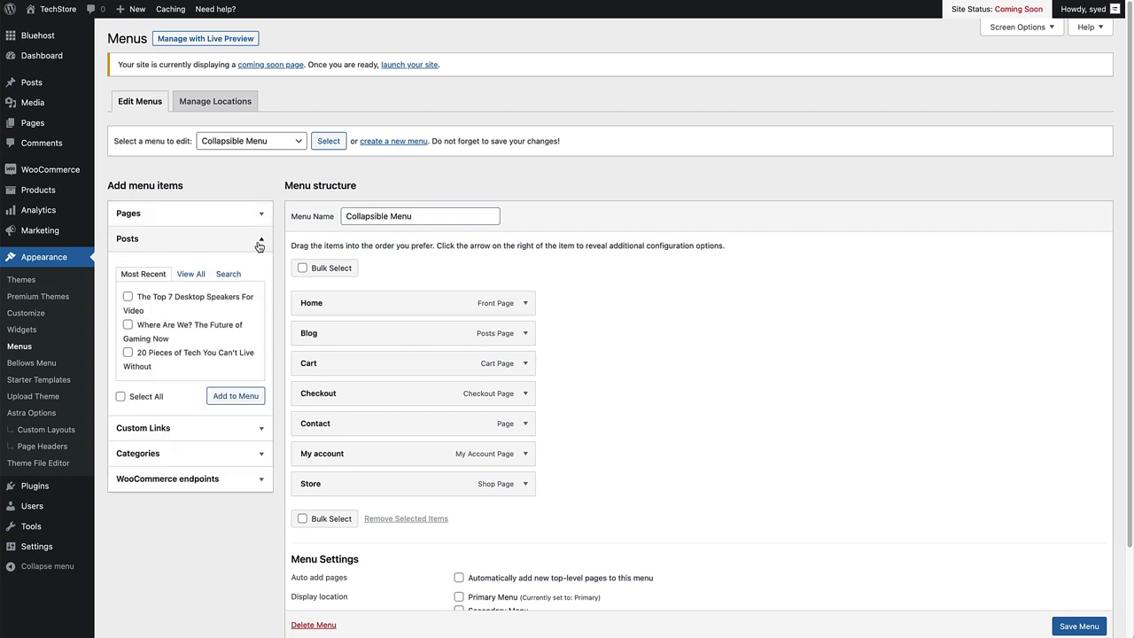
click(129, 298)
click(129, 325)
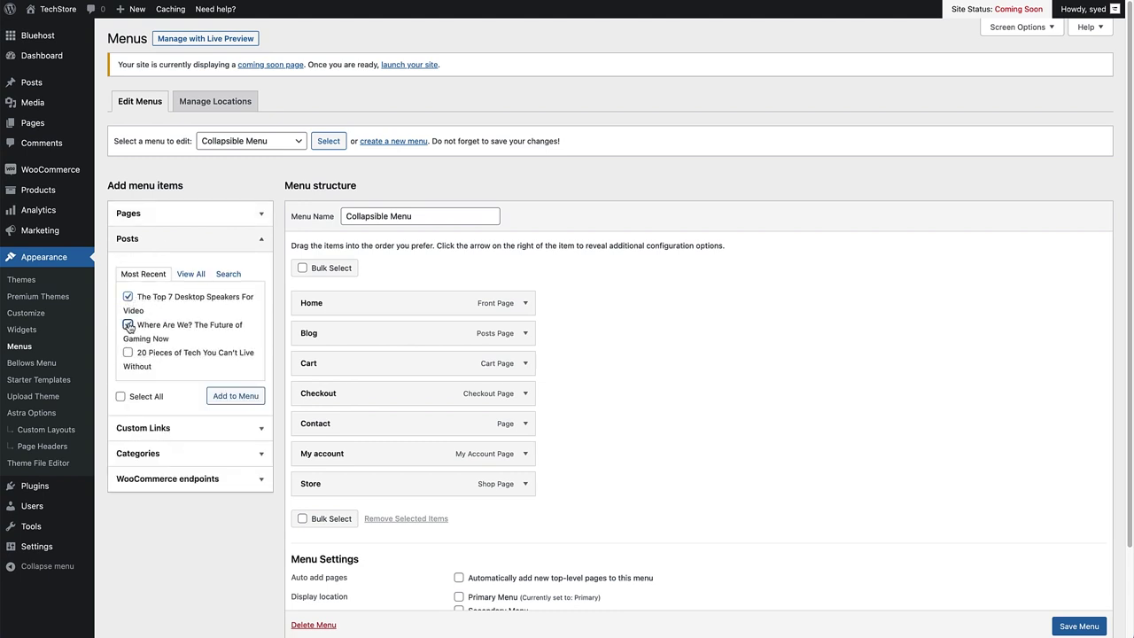
click(235, 400)
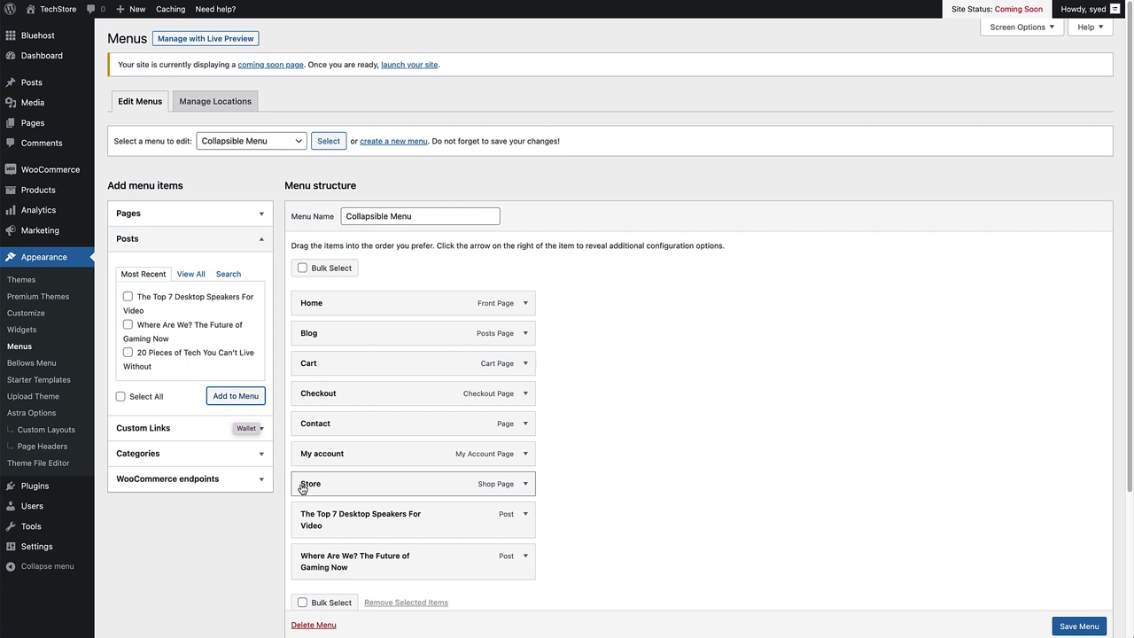
- Move Store below Home and indent Cart, Checkout and My account under it, in that order
drag(302, 488, 307, 332)
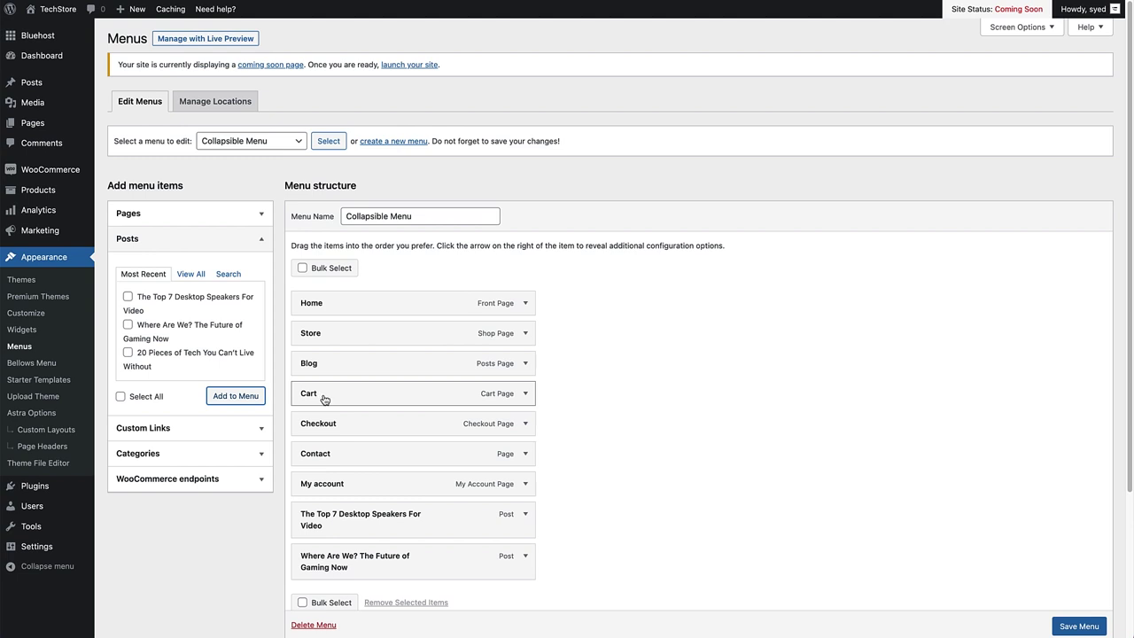
drag(324, 400, 320, 354)
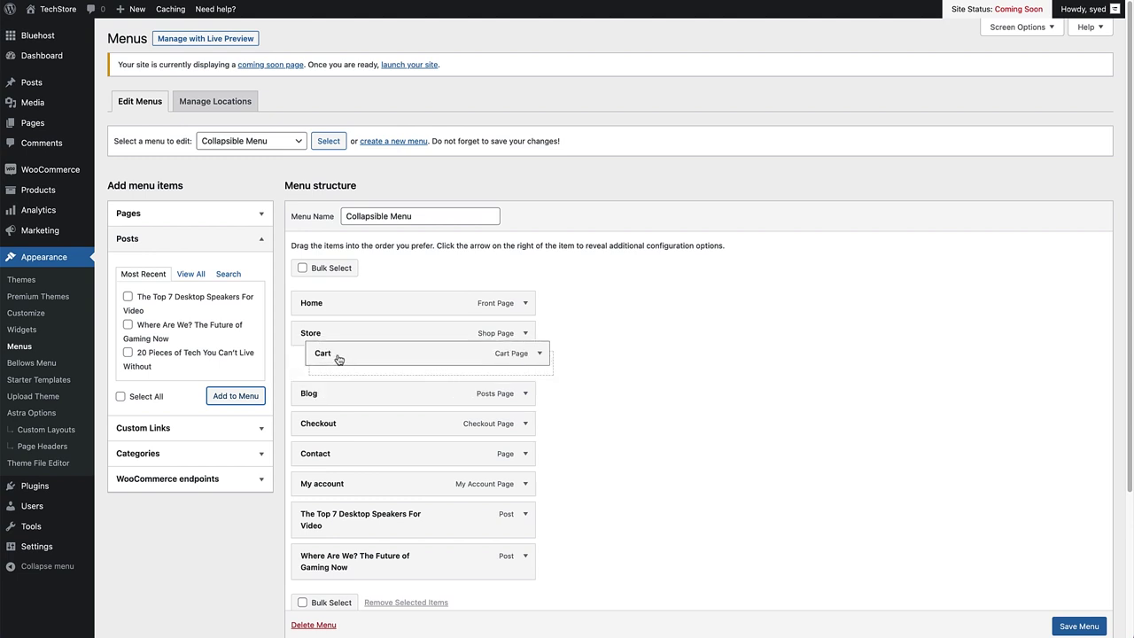
drag(339, 359, 346, 369)
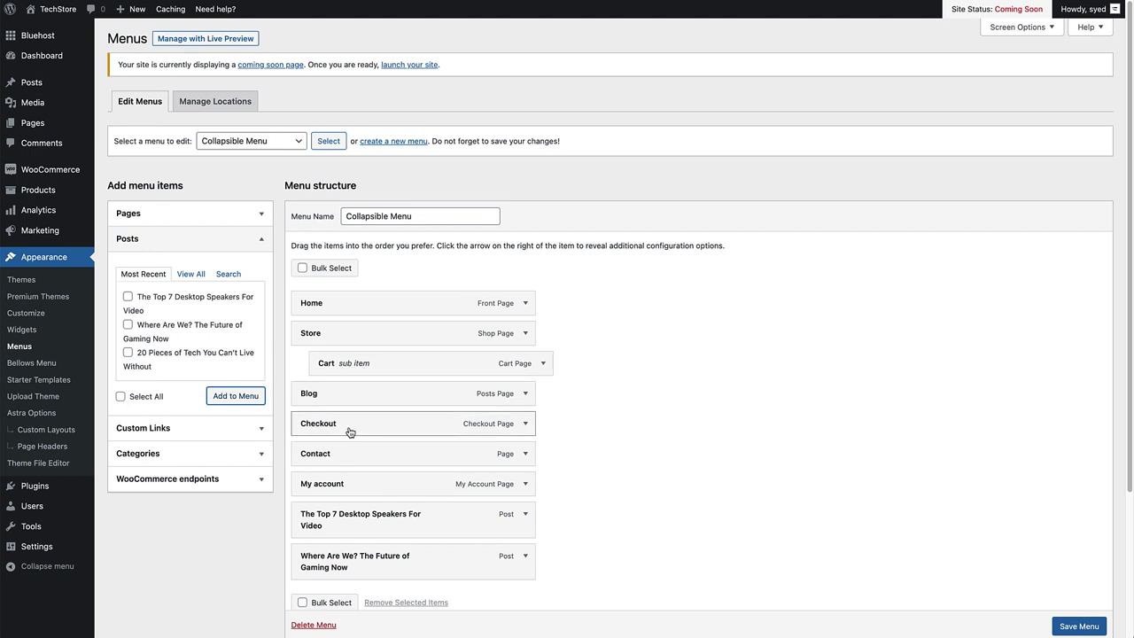
drag(349, 431, 361, 353)
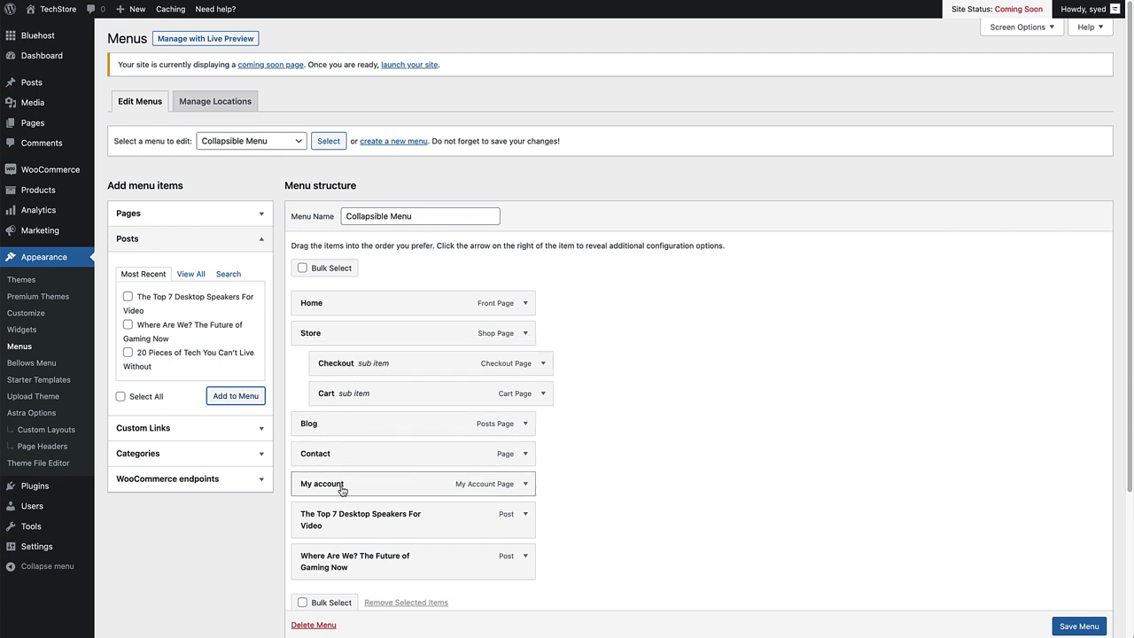
drag(342, 488, 346, 353)
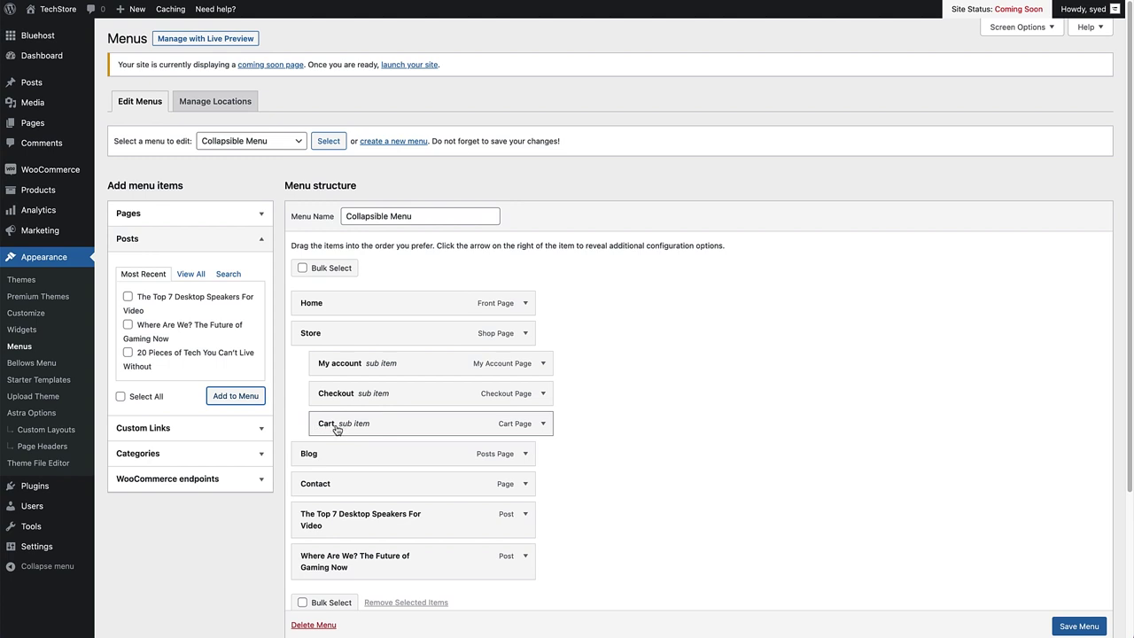
drag(337, 430, 335, 385)
drag(344, 427, 329, 395)
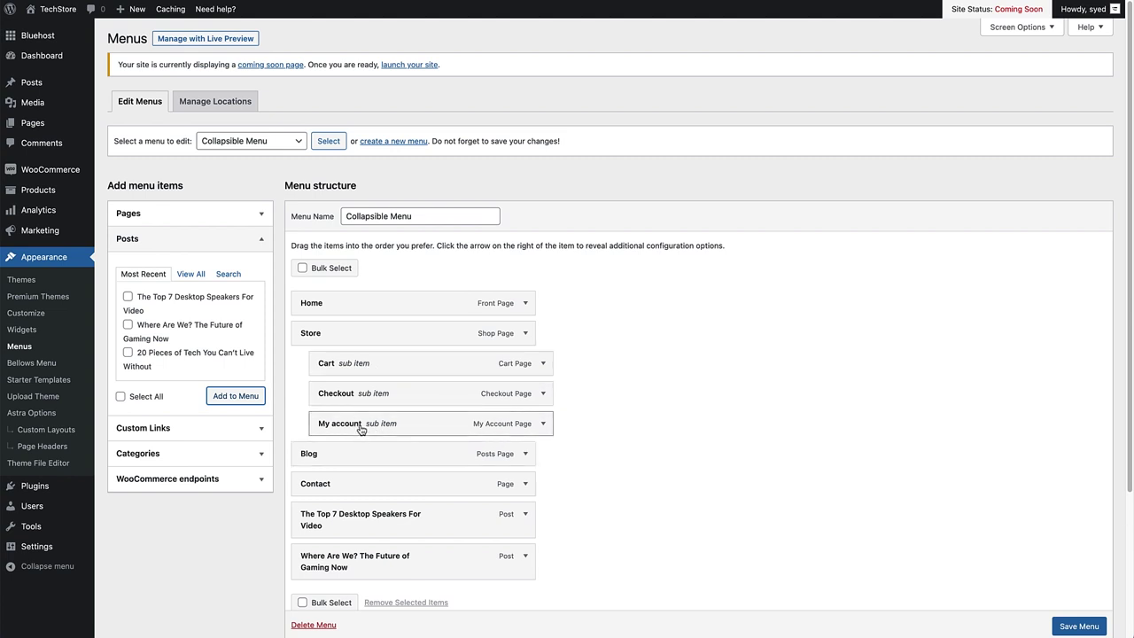
mouse_move(370, 425)
mouse_down()
mouse_move(387, 413)
mouse_move(412, 432)
mouse_move(366, 426)
mouse_up()
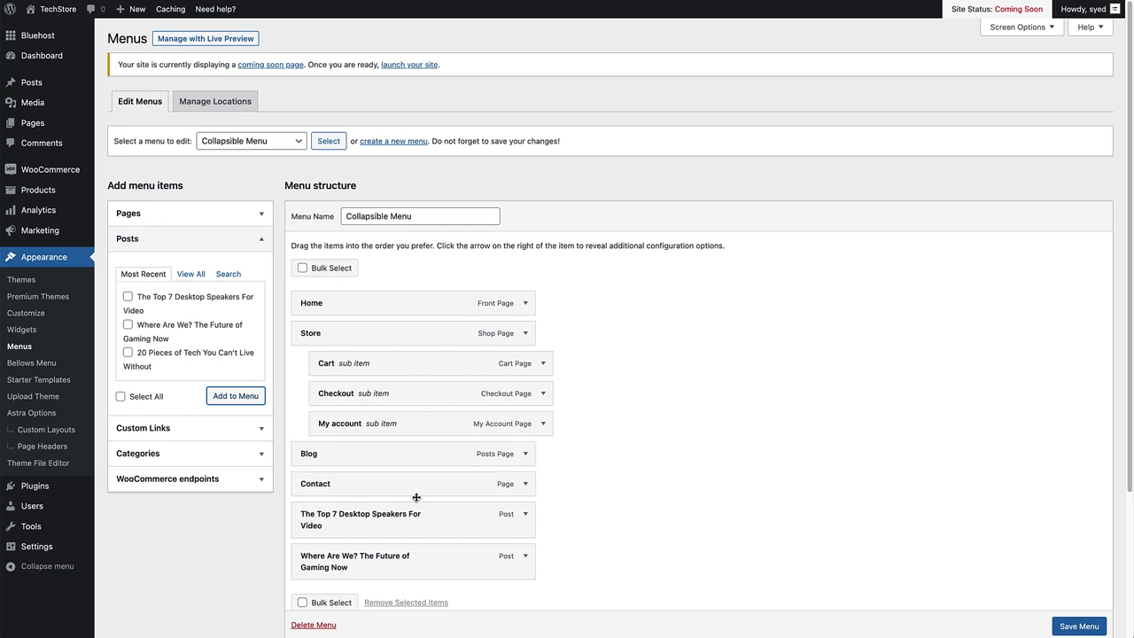
- Indent the Desktop Speakers and Future of Gaming posts under Blog and save the menu
drag(398, 526, 405, 484)
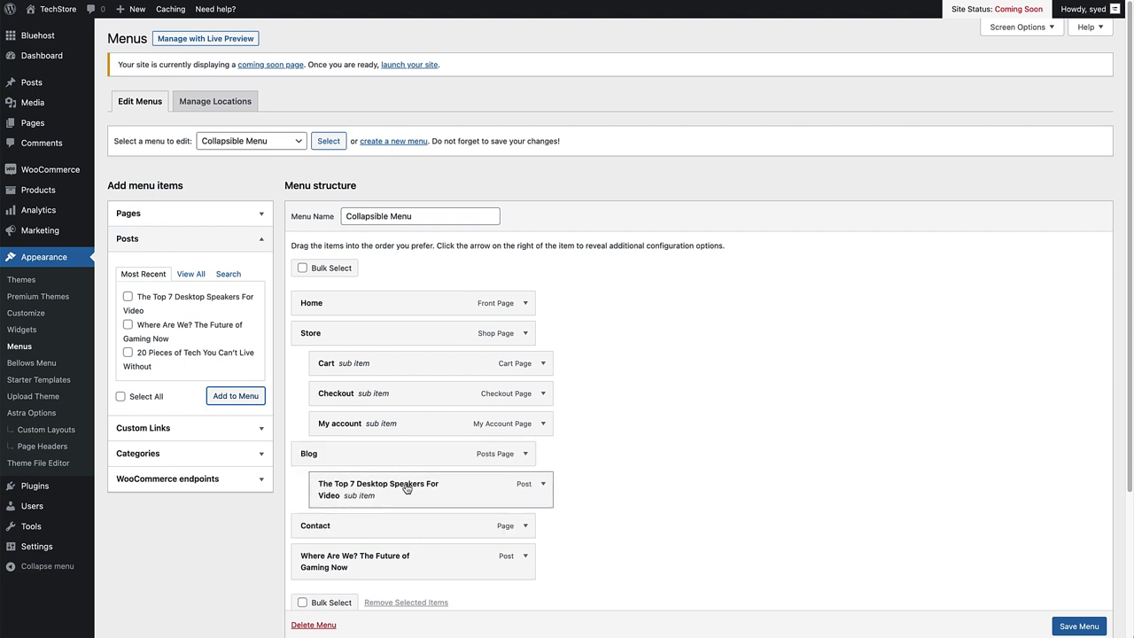
drag(387, 574, 390, 535)
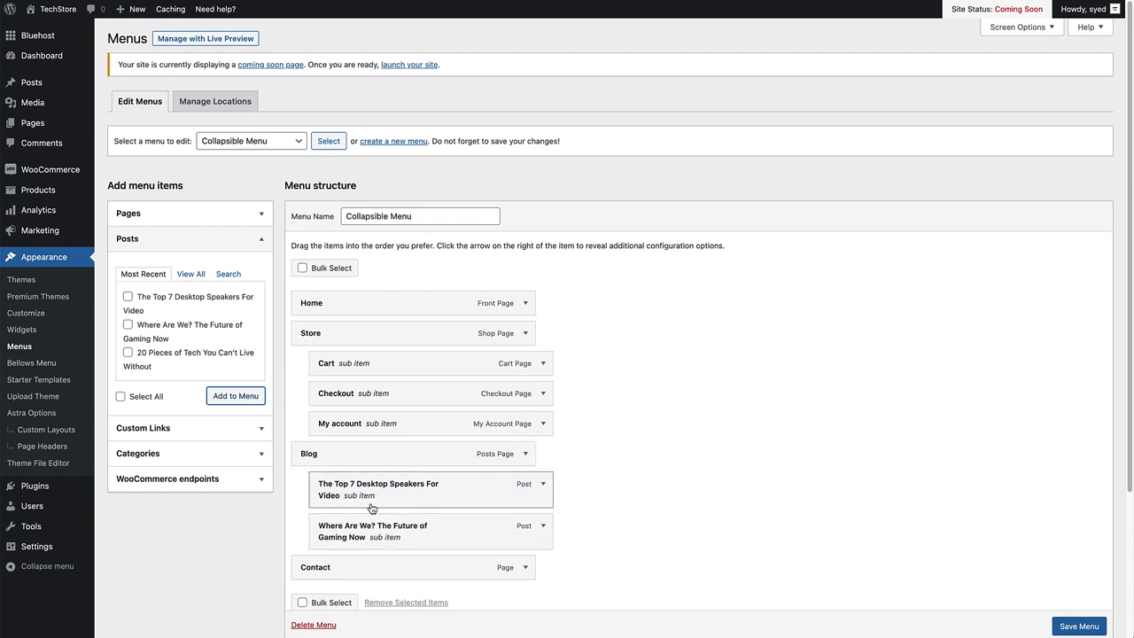
click(1063, 629)
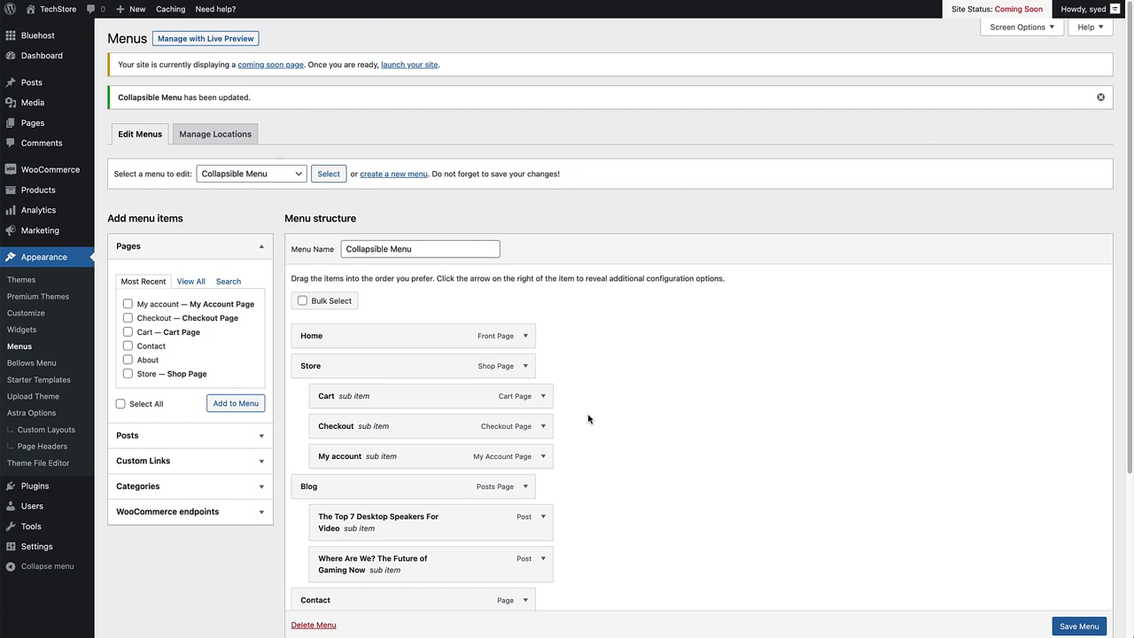
- In the Bellows Control Panel, copy the shortcode [bellows config_id="main"]
click(36, 364)
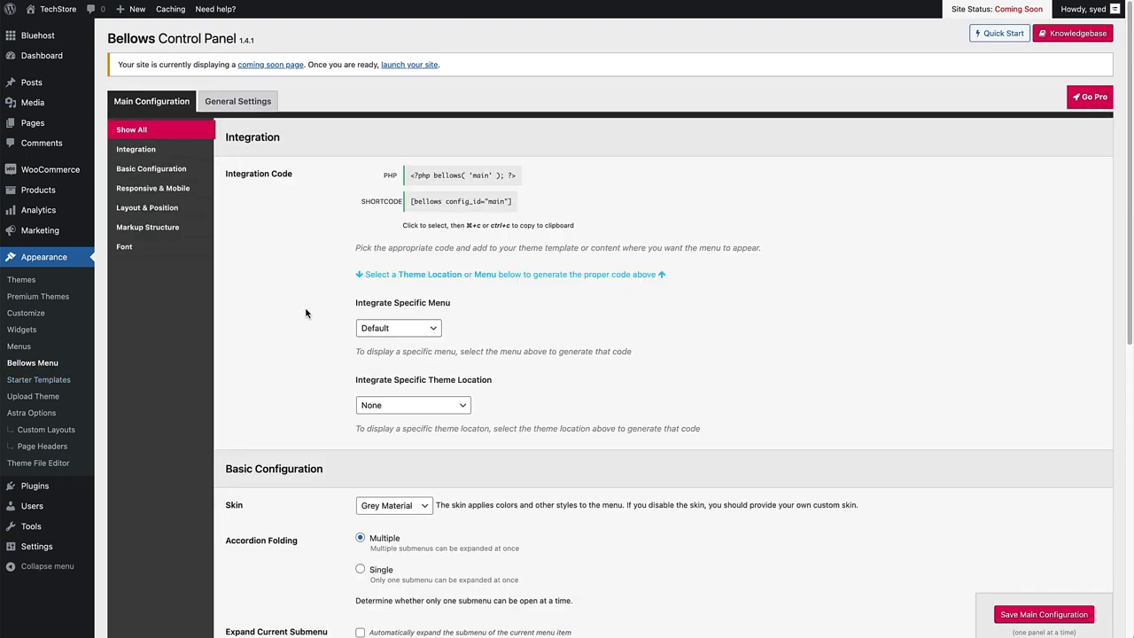
click(411, 208)
key(super+c)
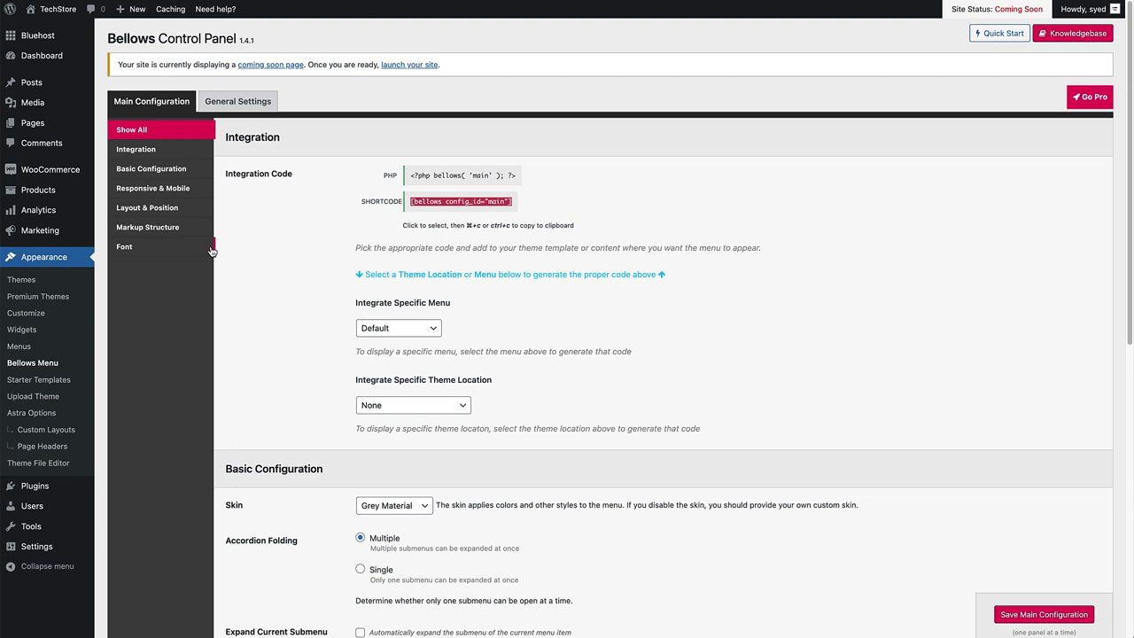
- Add a Shortcode block holding [bellows config_id="main"] to the Main Sidebar and update the widgets
click(22, 329)
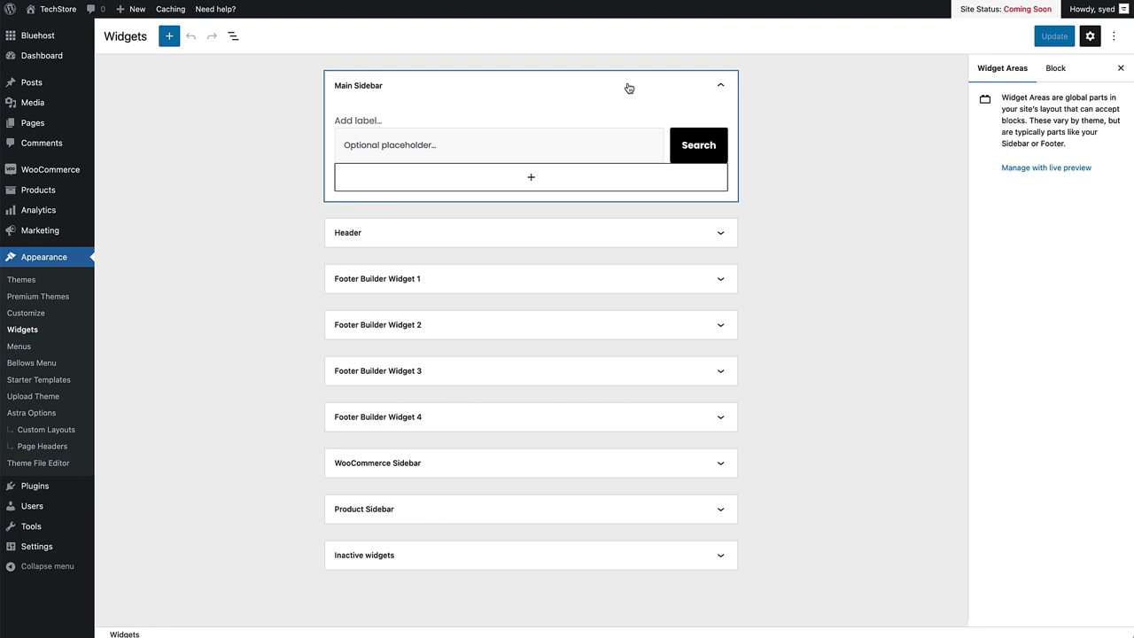
click(531, 181)
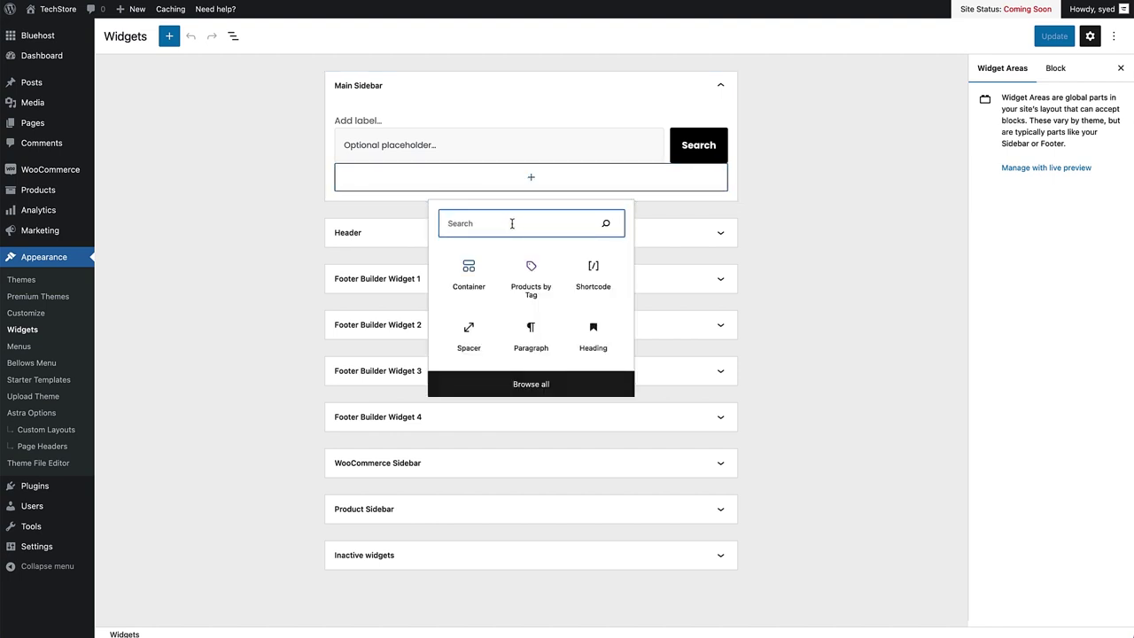
text(shortcode)
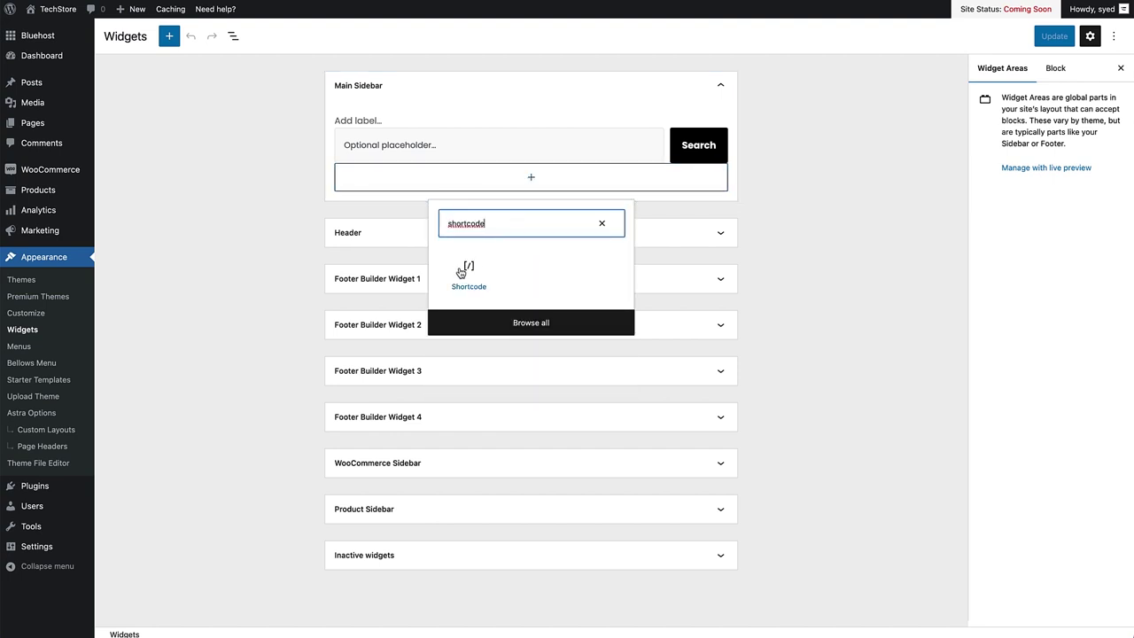
click(464, 270)
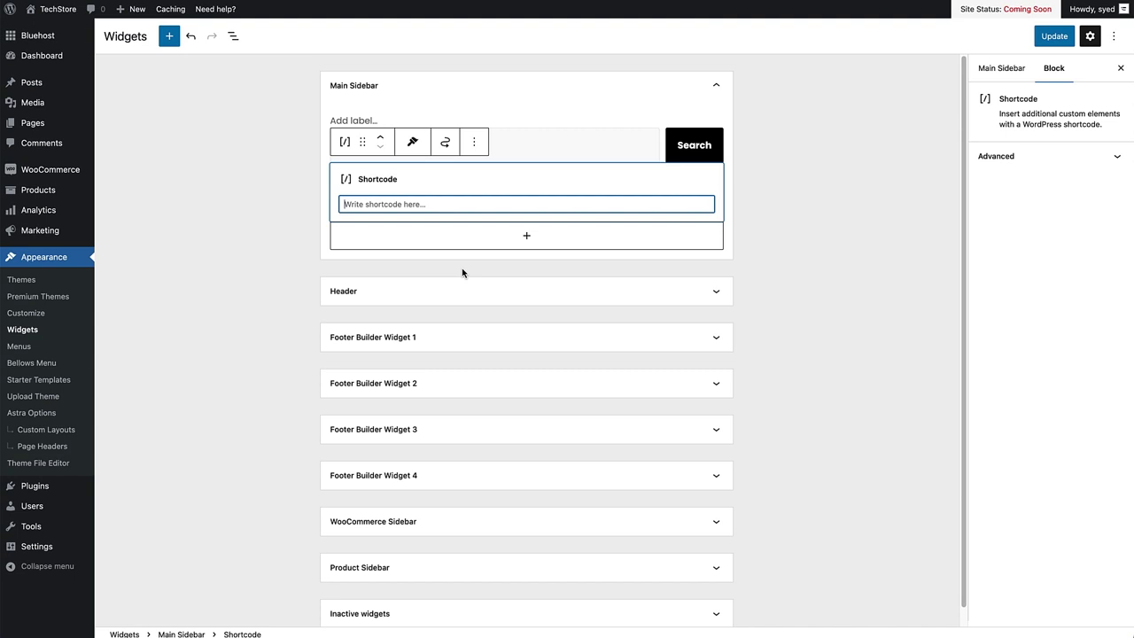
key(super+v)
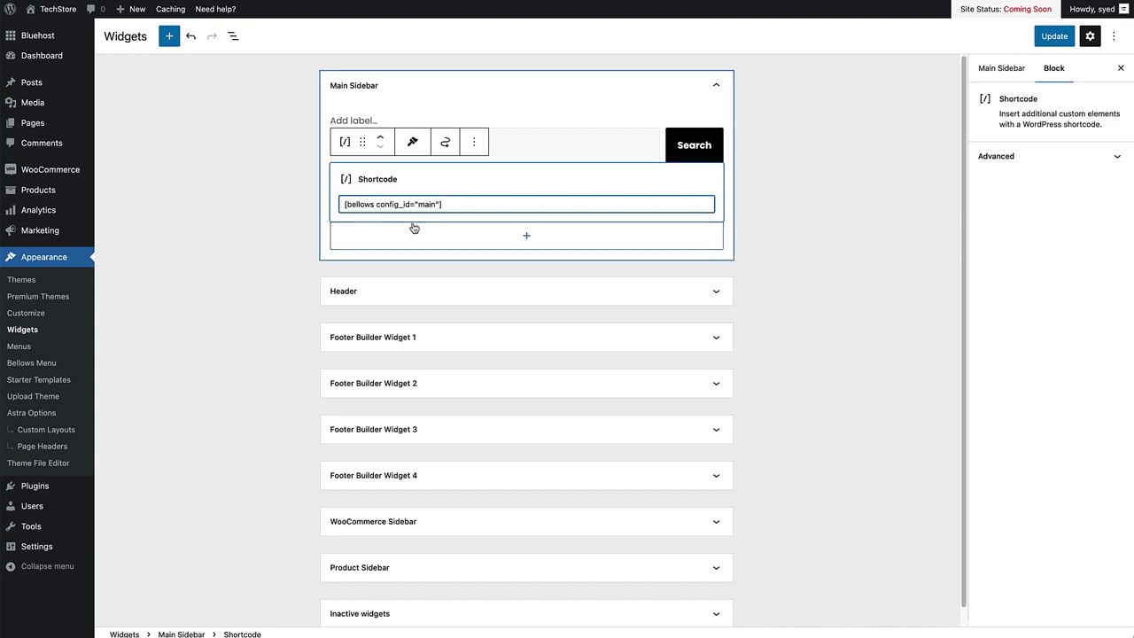
click(1053, 37)
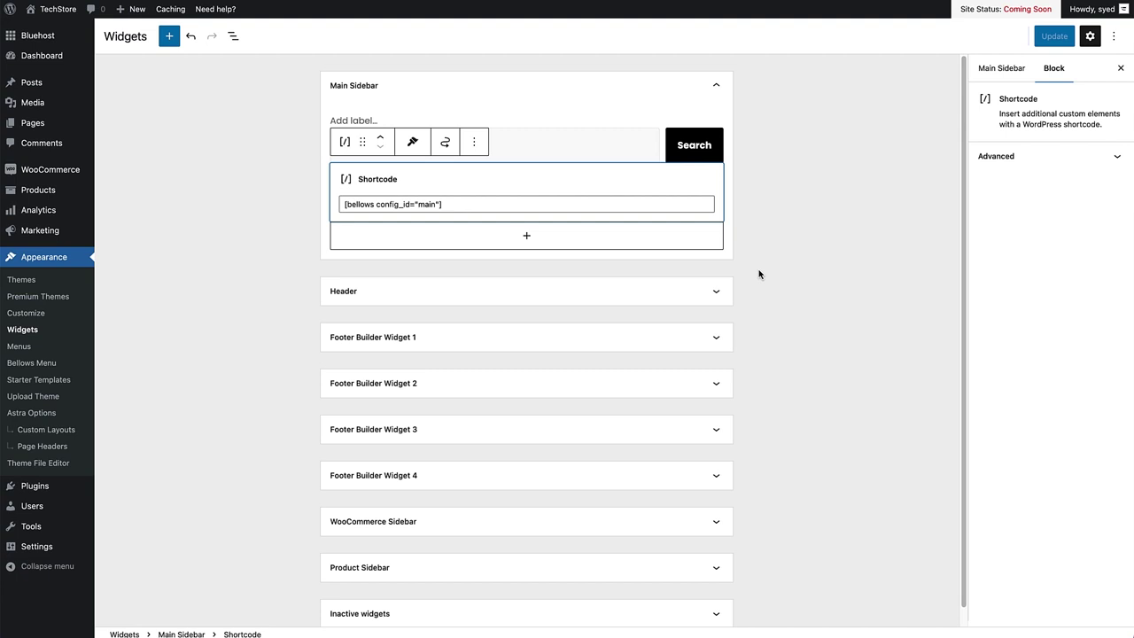
- On the live TechStore blog page, expand and collapse the sidebar's Store and Blog submenus
click(64, 10)
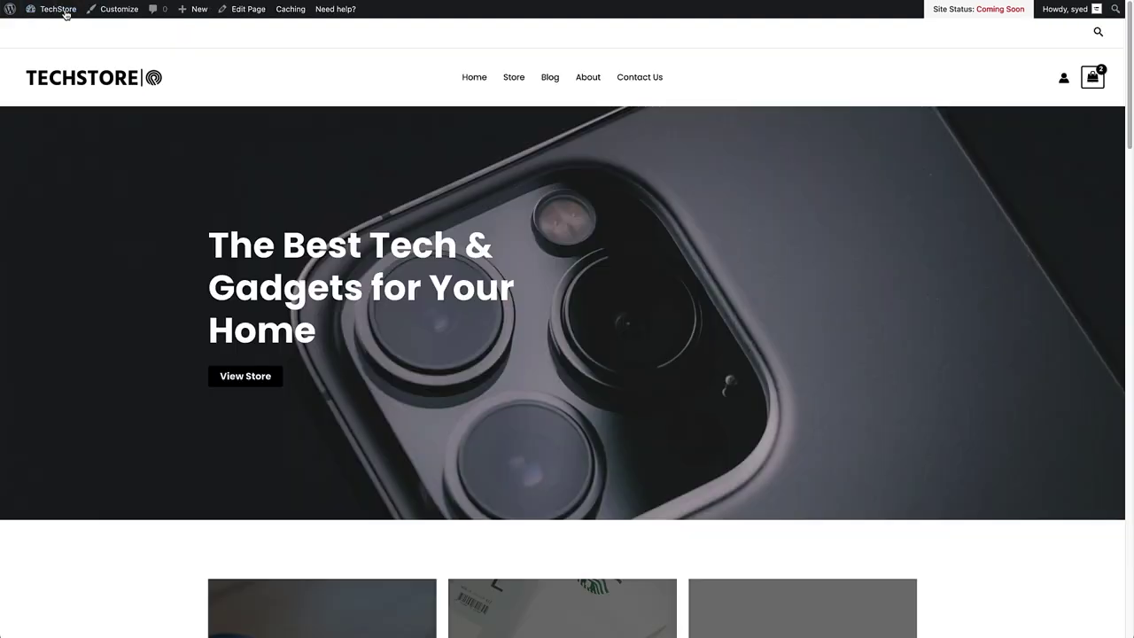
click(549, 78)
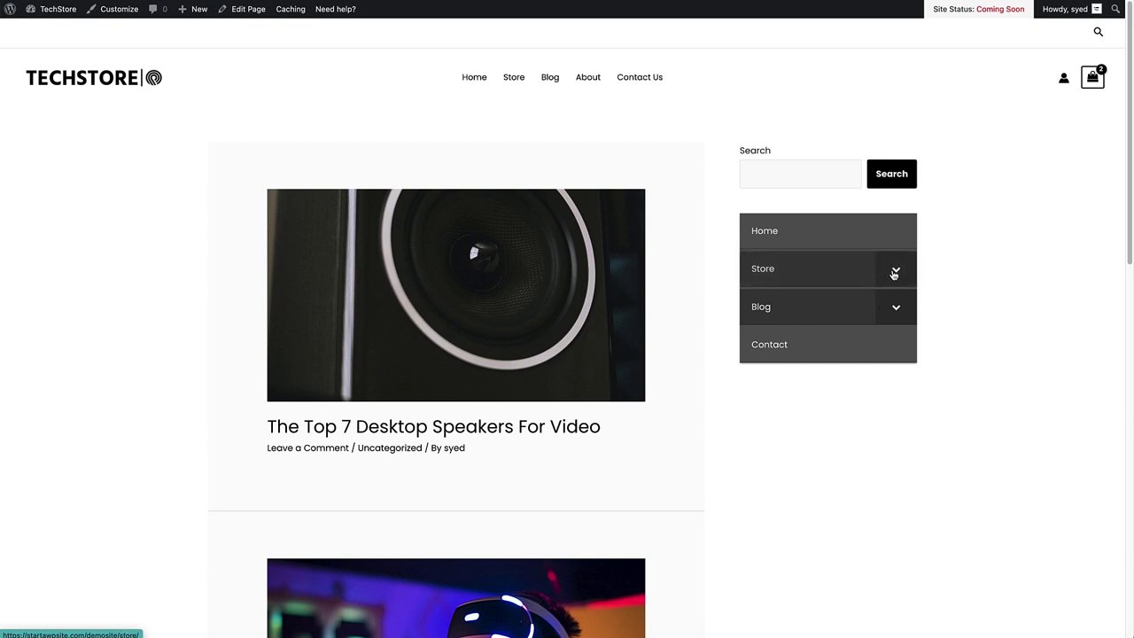
click(895, 273)
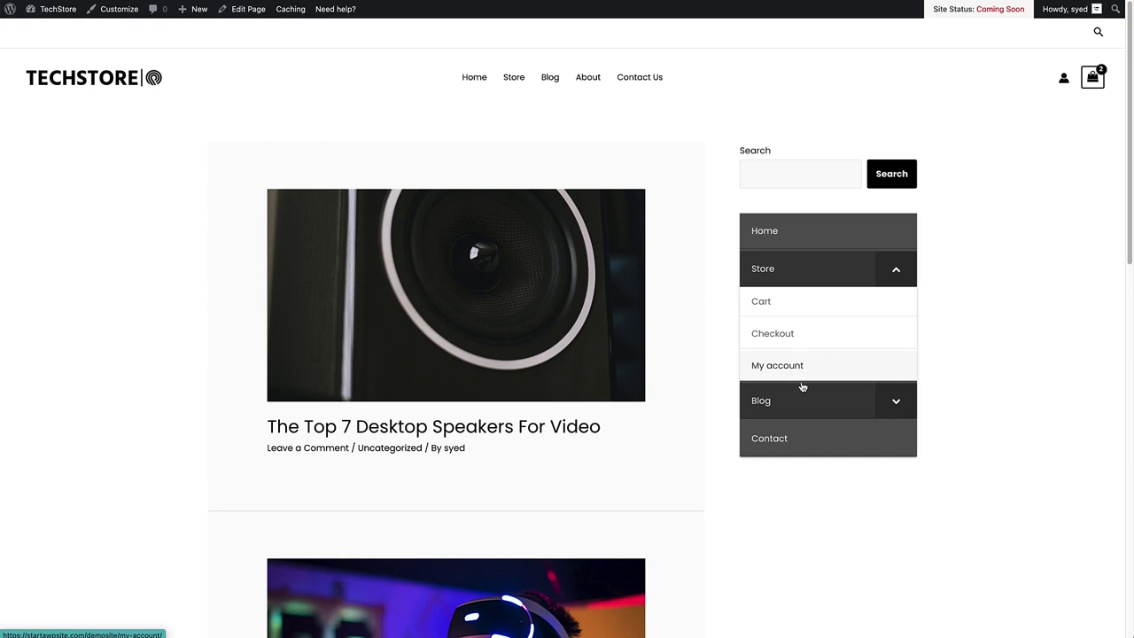
click(891, 404)
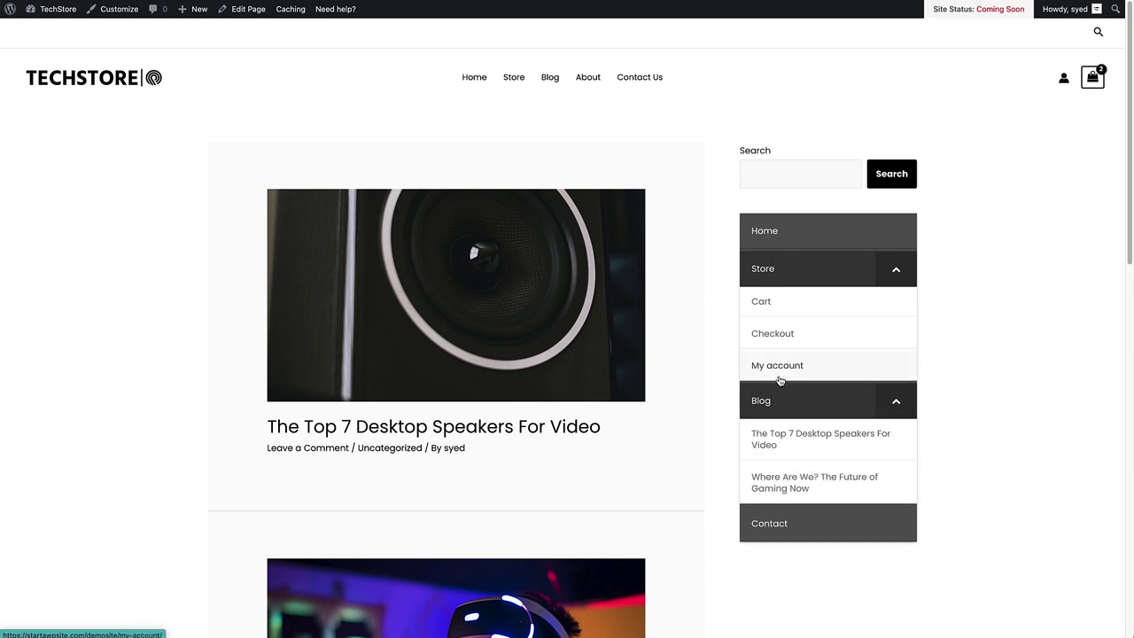
click(895, 403)
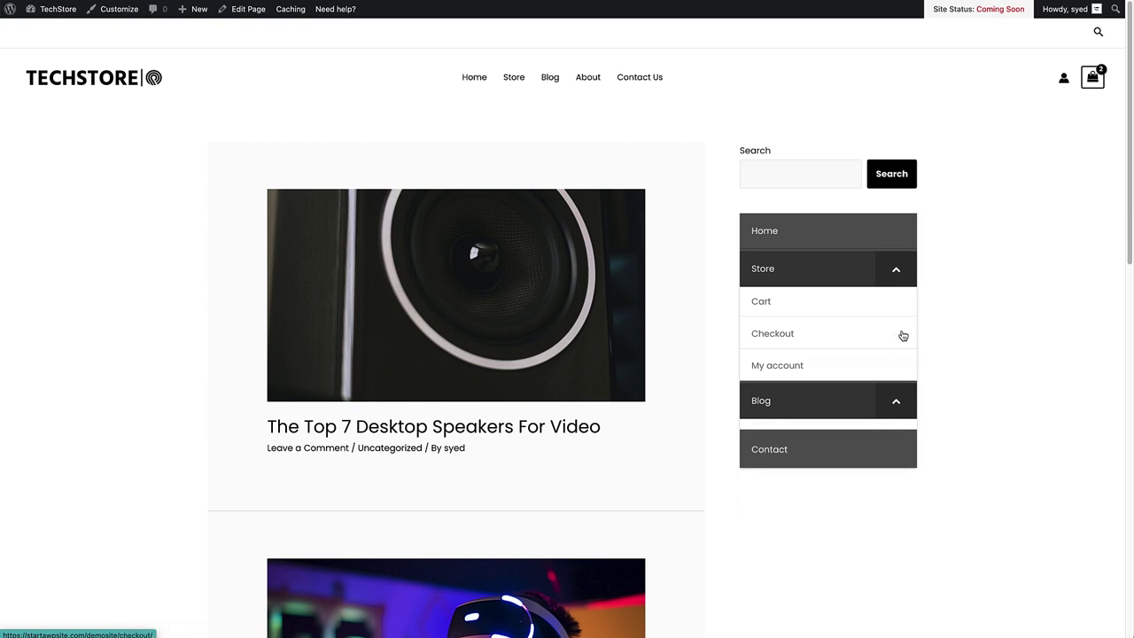
click(896, 281)
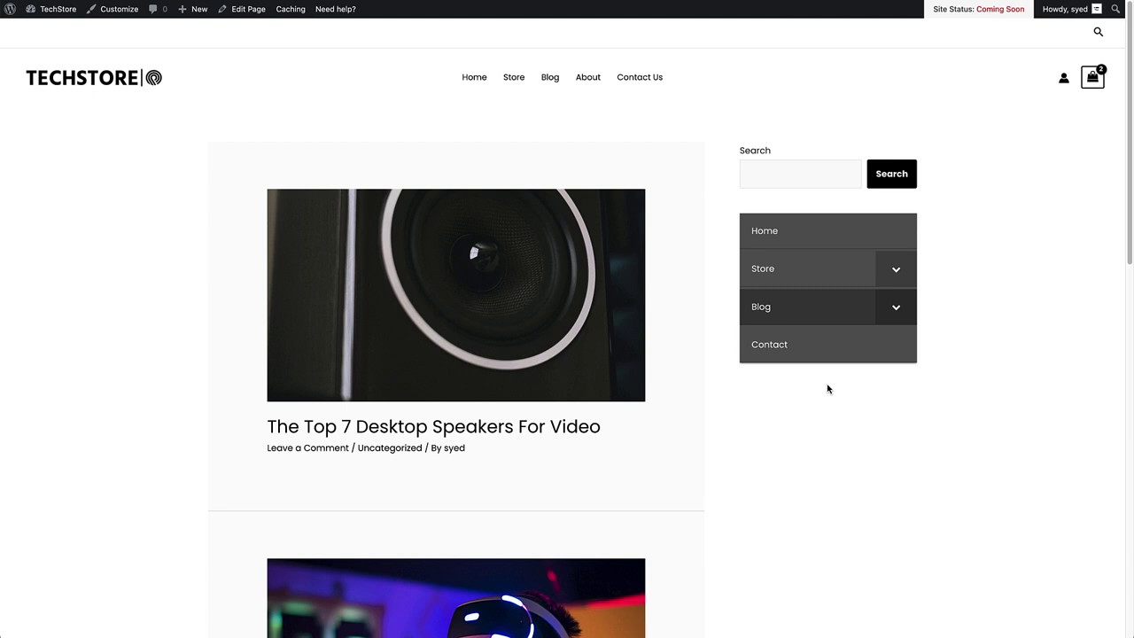
- Open the Customizer at Bellows [main] > General
click(127, 16)
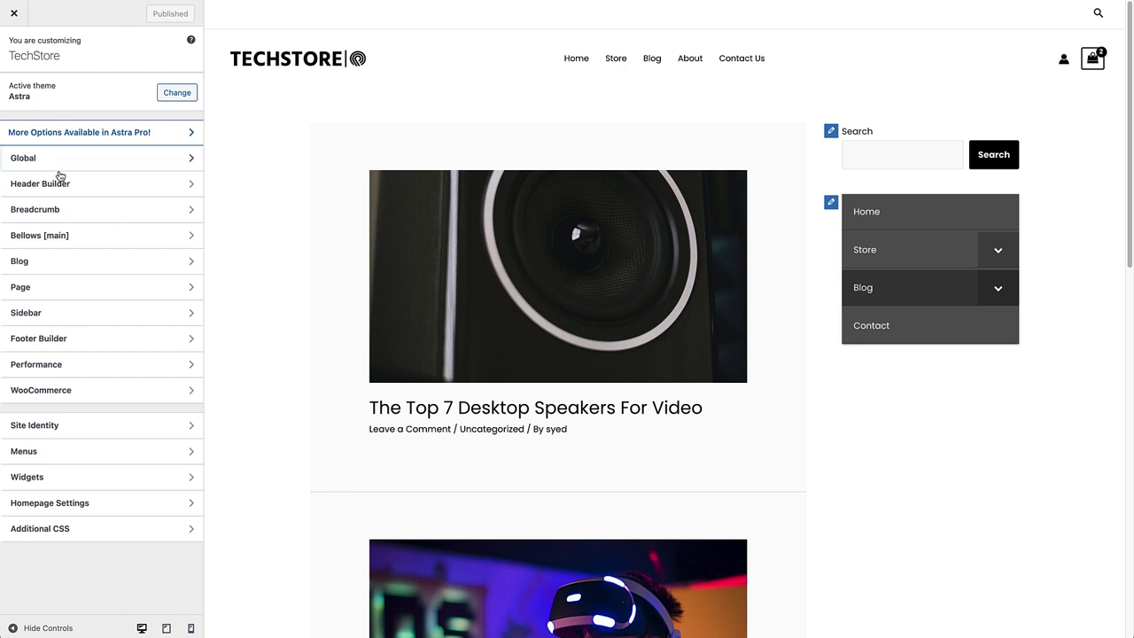
click(54, 244)
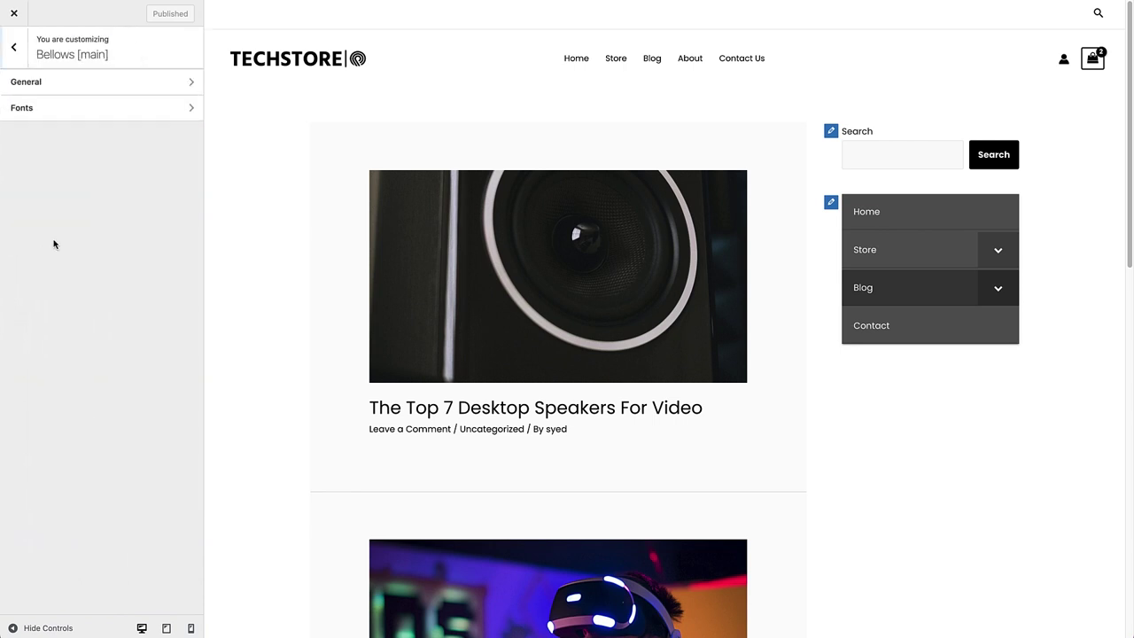
click(64, 84)
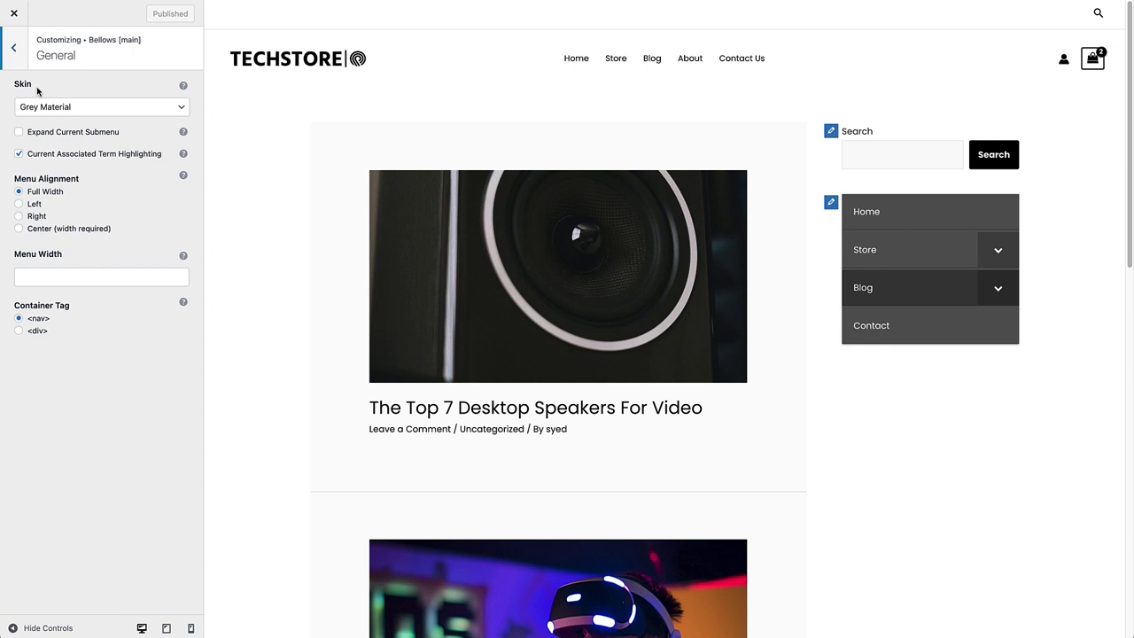
- Preview the Vanilla and Blue Material skins, then set the skin back to Grey Material
click(78, 109)
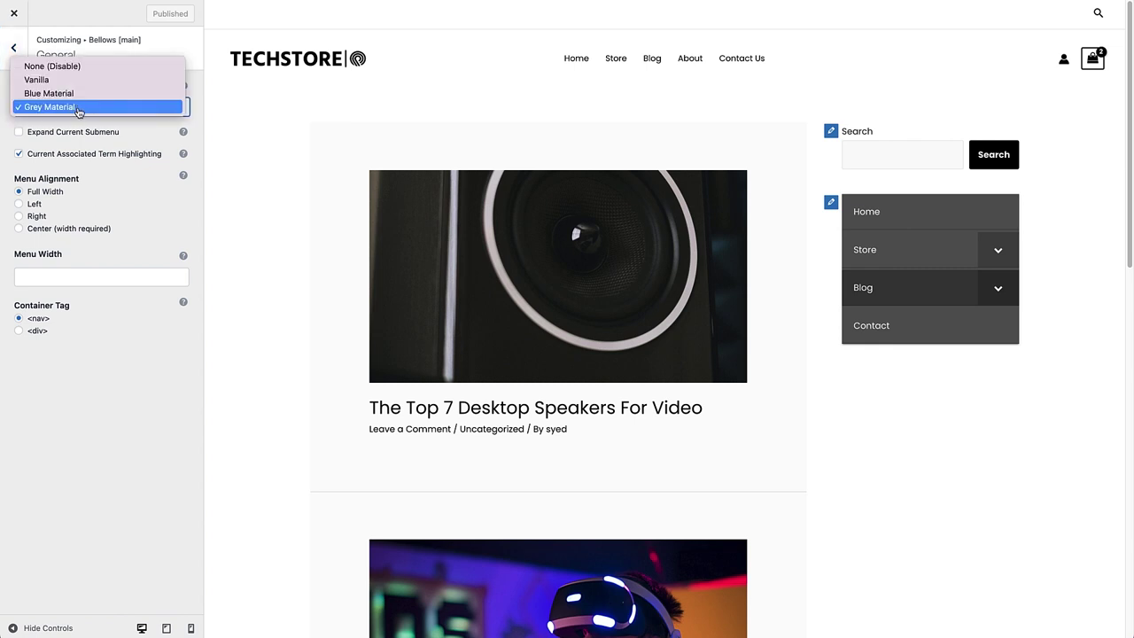
click(88, 107)
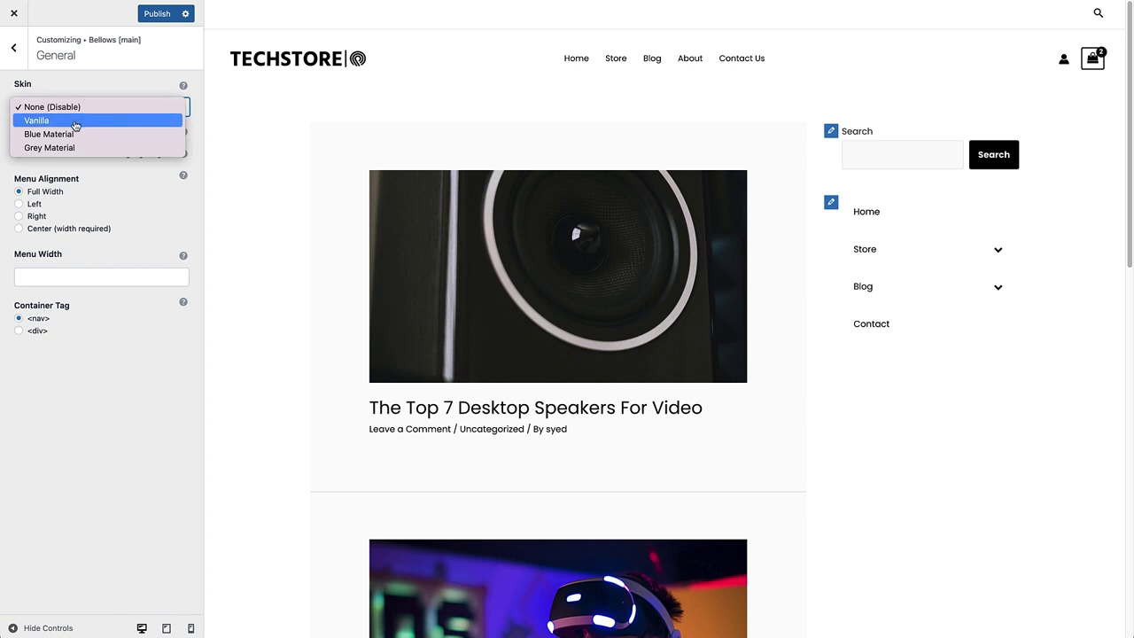
click(76, 117)
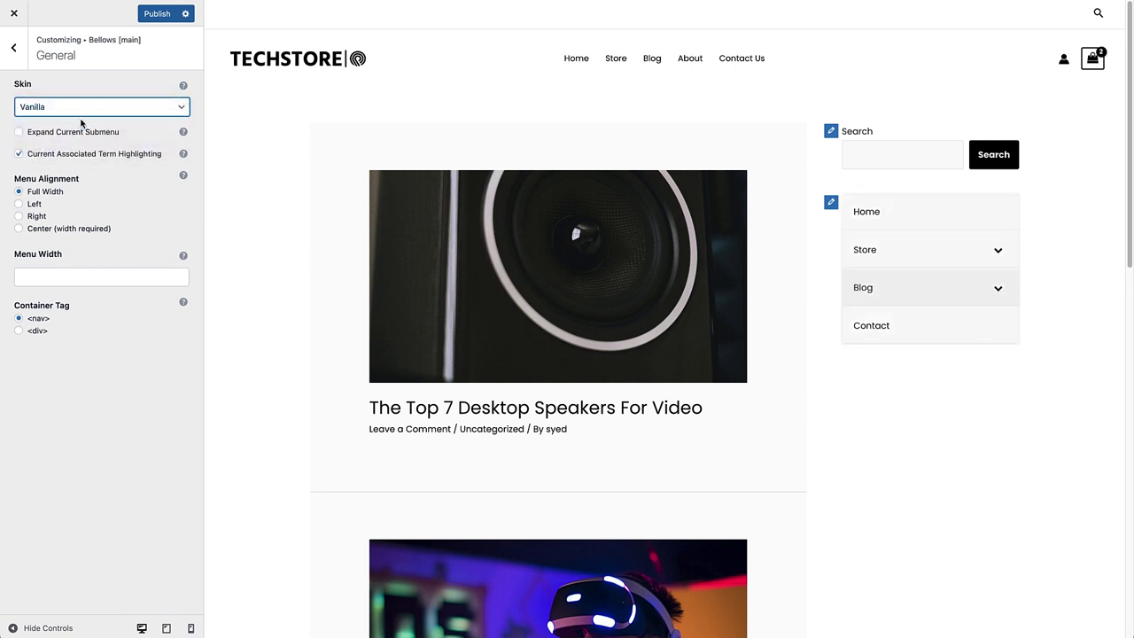
click(88, 114)
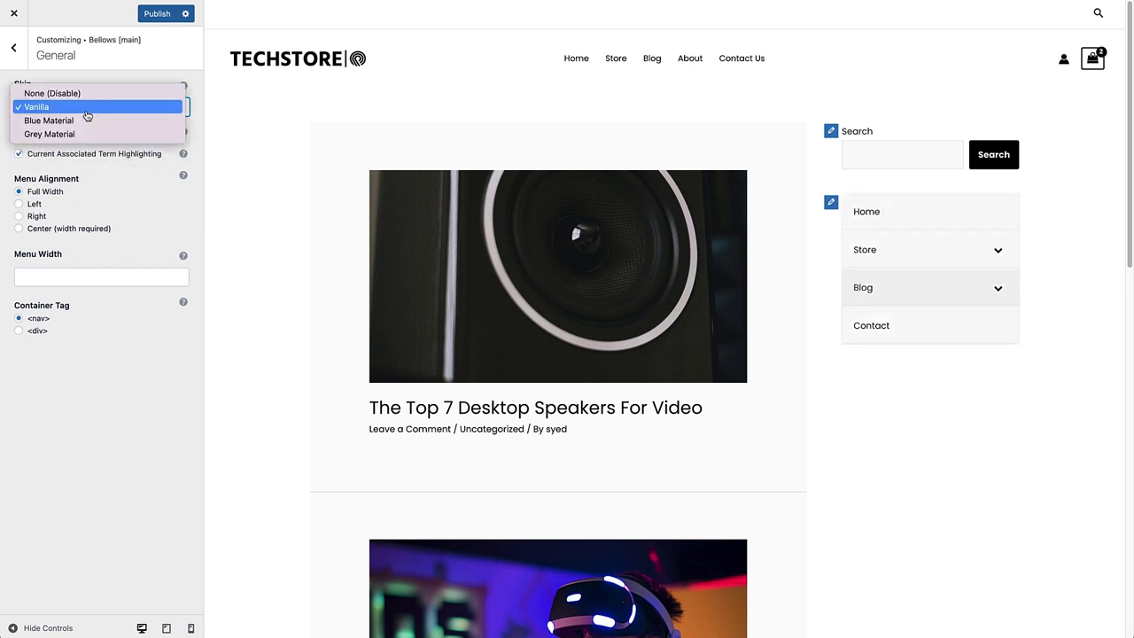
click(84, 120)
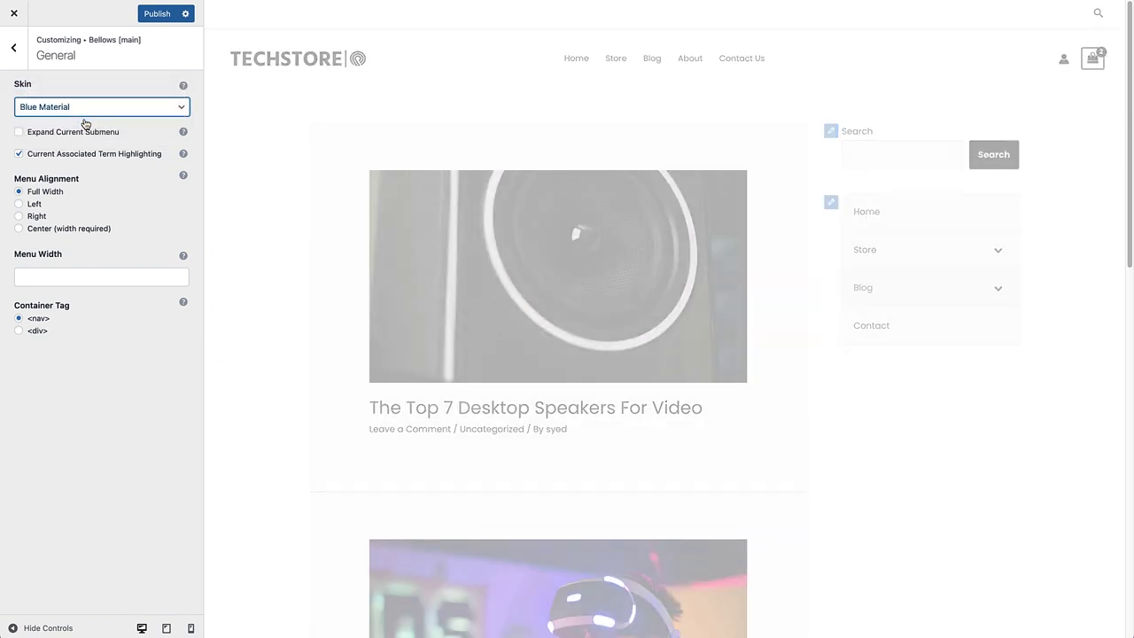
click(85, 110)
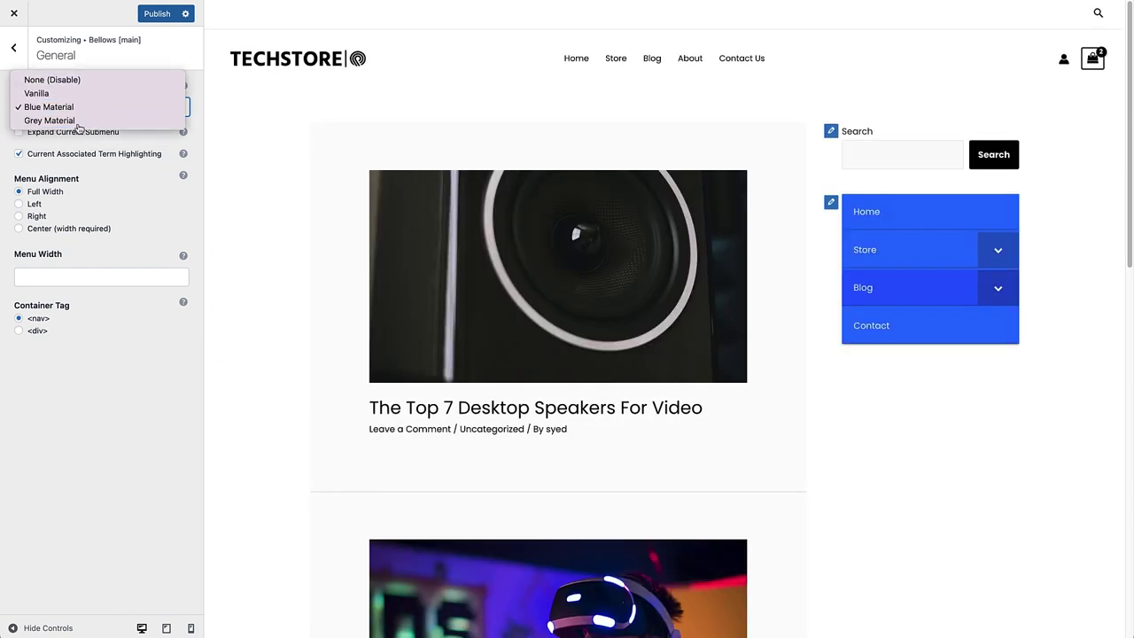
click(79, 122)
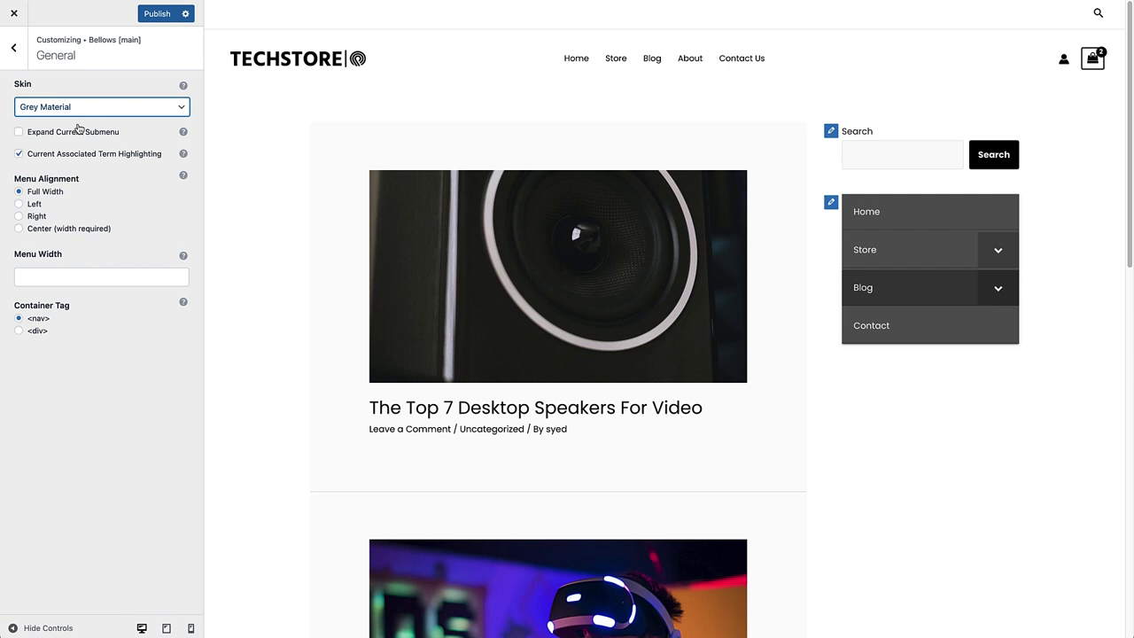
- Toggle Expand Current Submenu on and back off, then return to the Bellows [main] panel
click(18, 134)
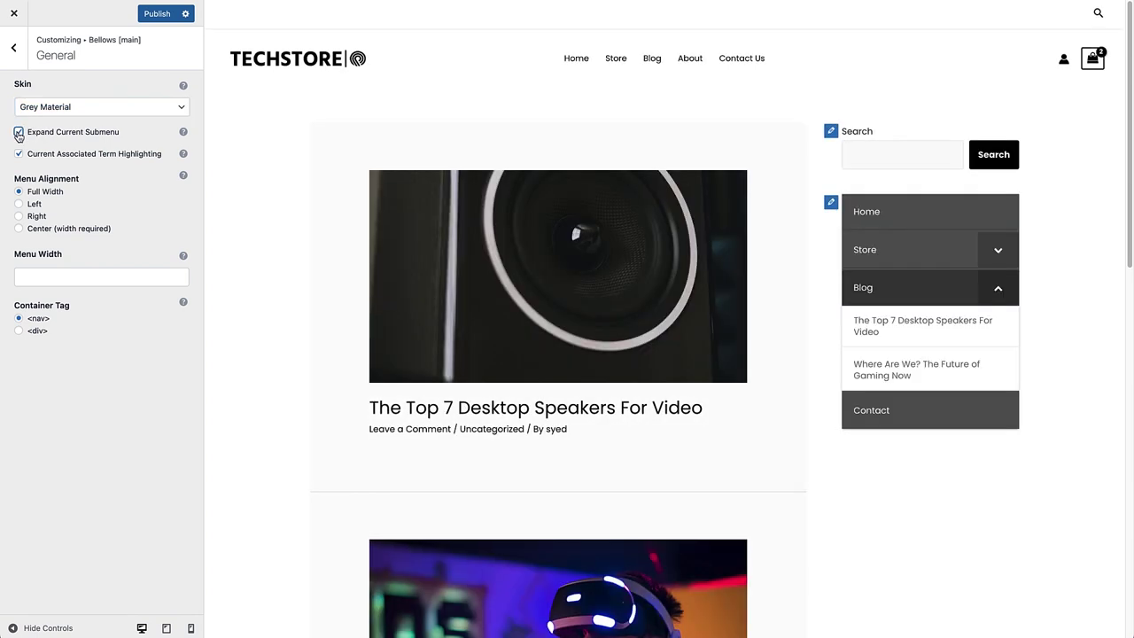
click(18, 133)
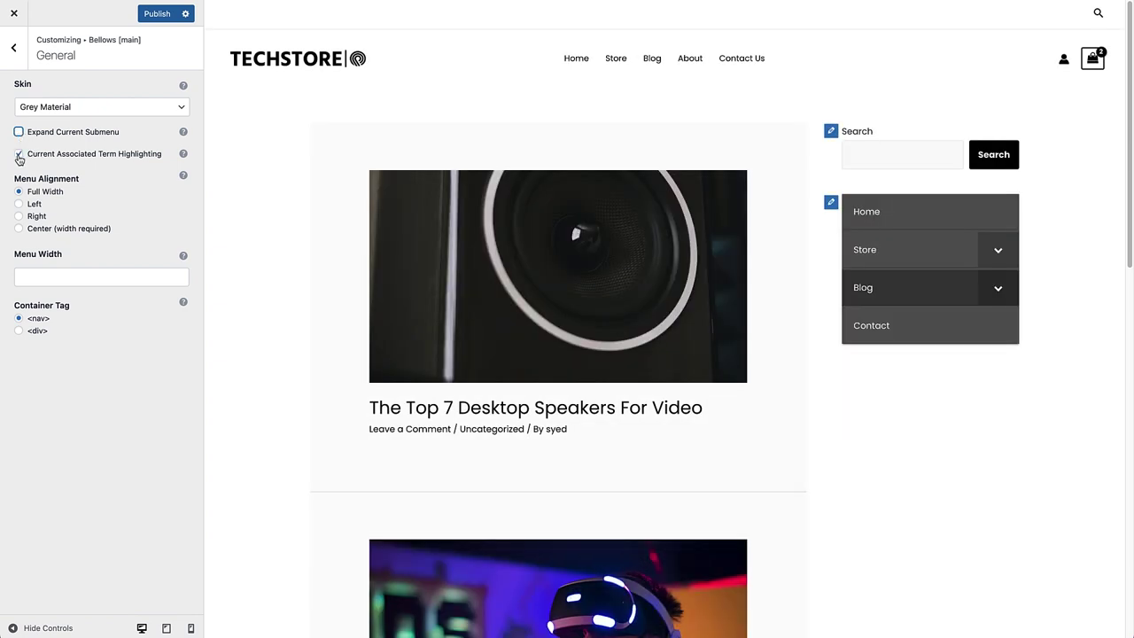
click(19, 155)
- Confirm the Bellows [main] font family is poppins, then publish the Customizer changes
click(13, 47)
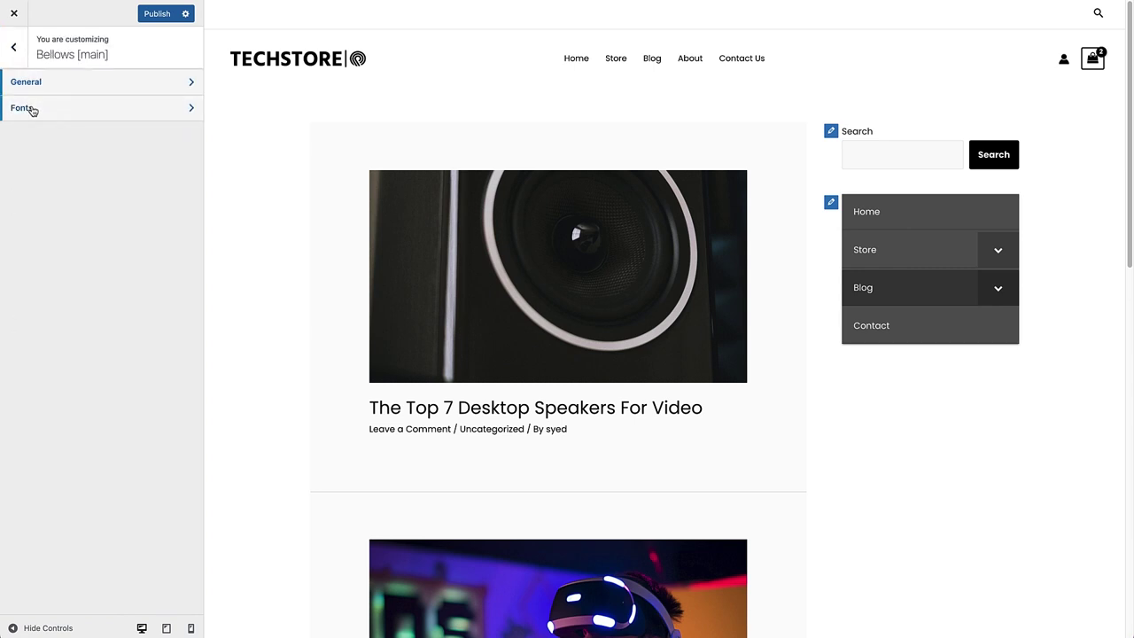
click(31, 107)
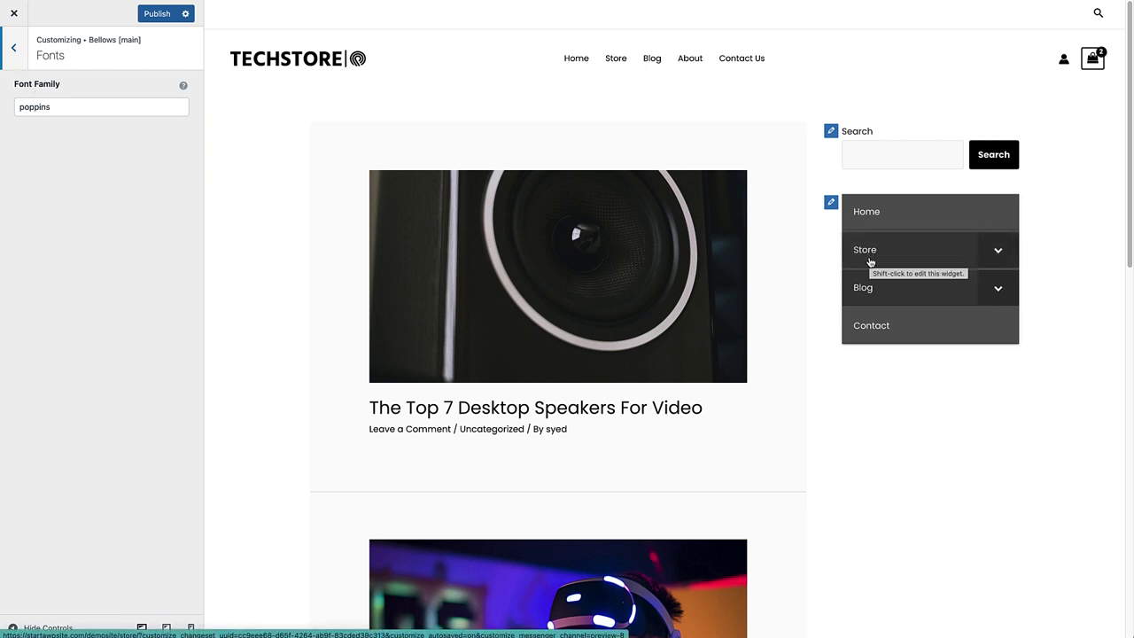
click(147, 15)
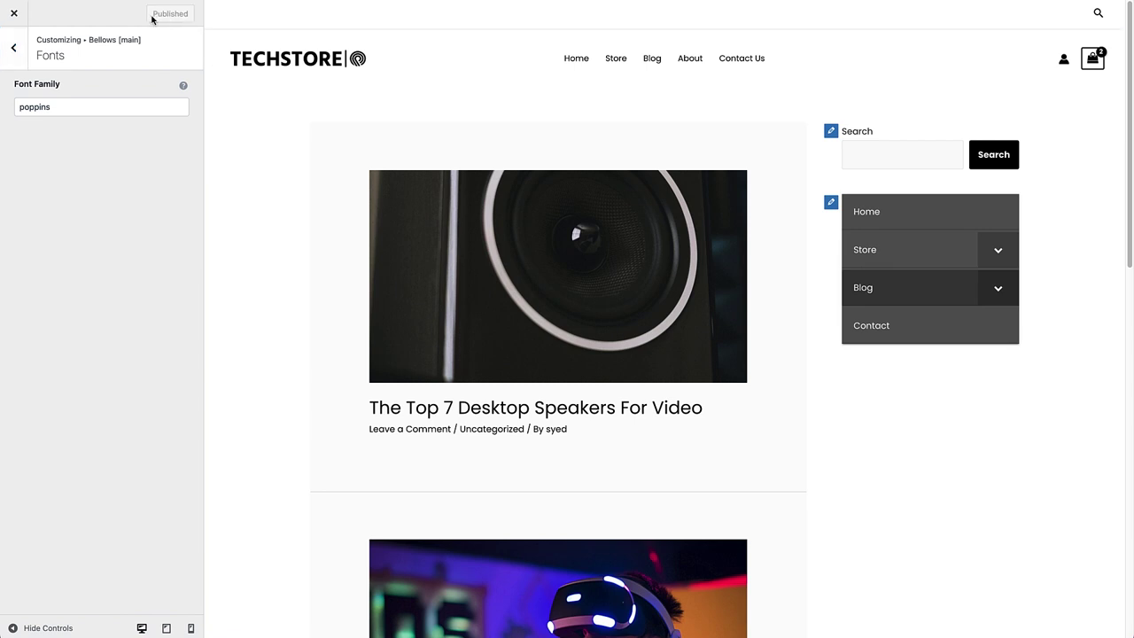